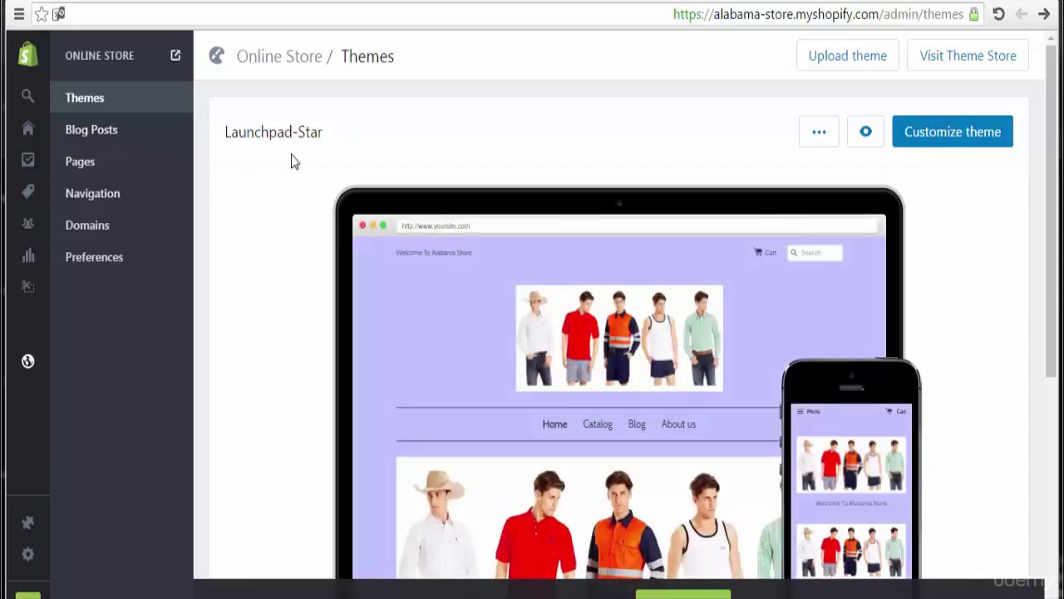
Look over the desktop and mobile previews of the current Launchpad-Star theme.
mouse_move(661, 158)
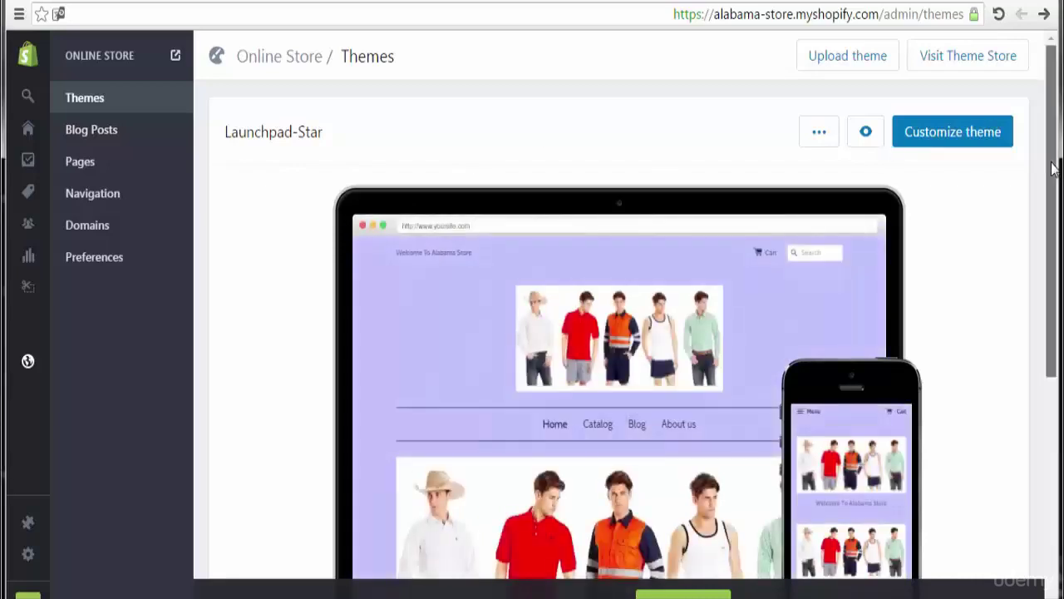
scroll(1058, 191, down, 1)
scroll(1057, 193, down, 1)
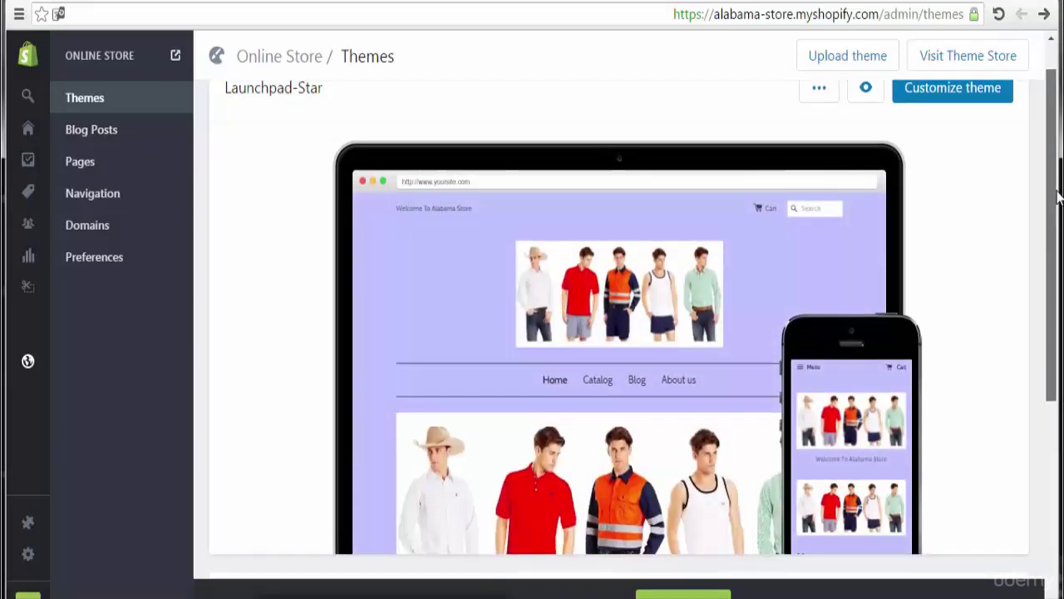
scroll(1058, 204, down, 1)
mouse_move(648, 180)
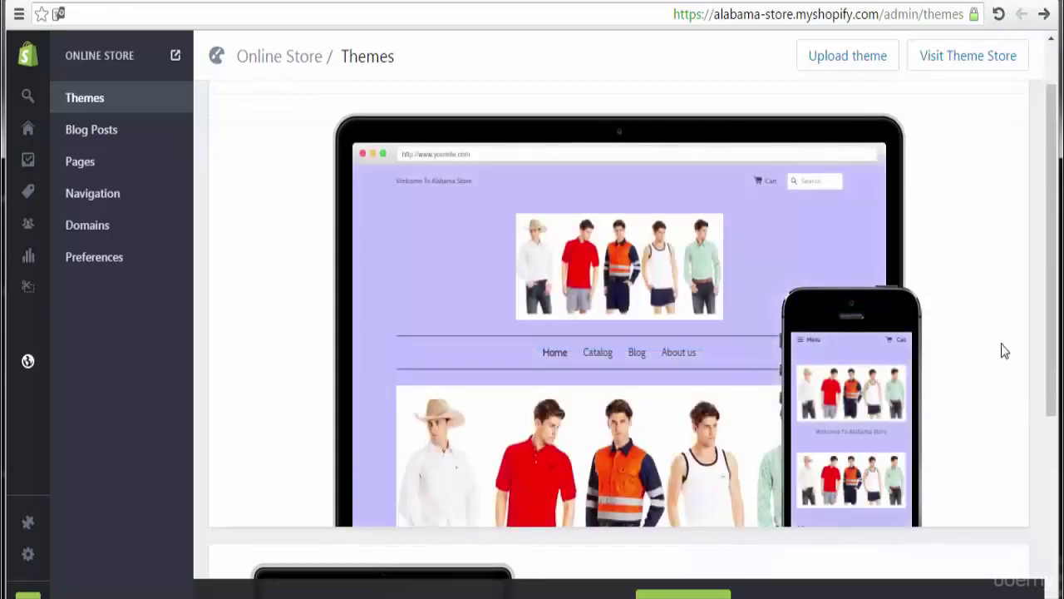
mouse_move(883, 444)
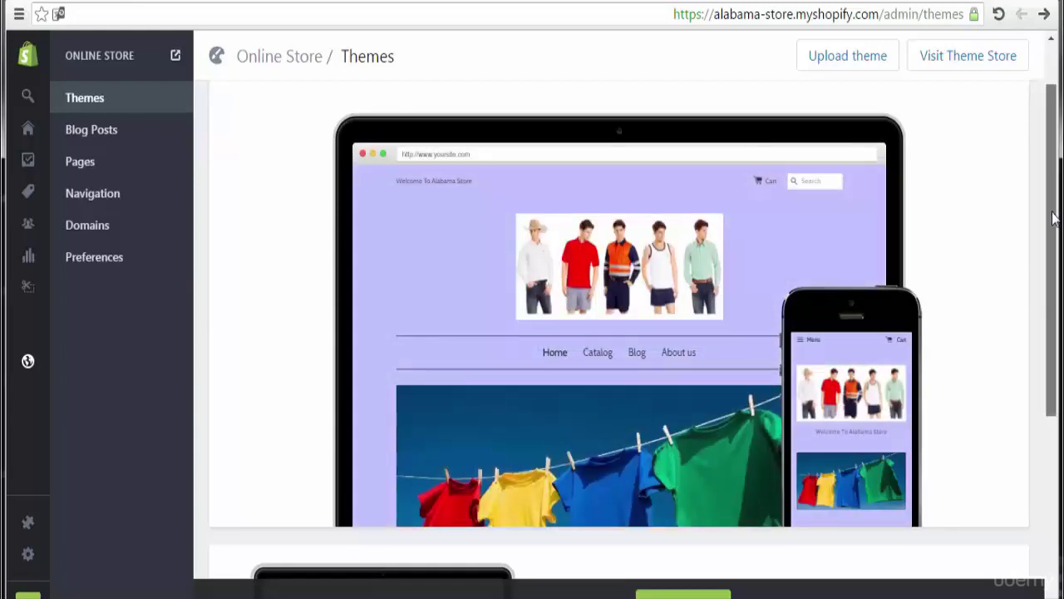
drag(1054, 217, 1057, 145)
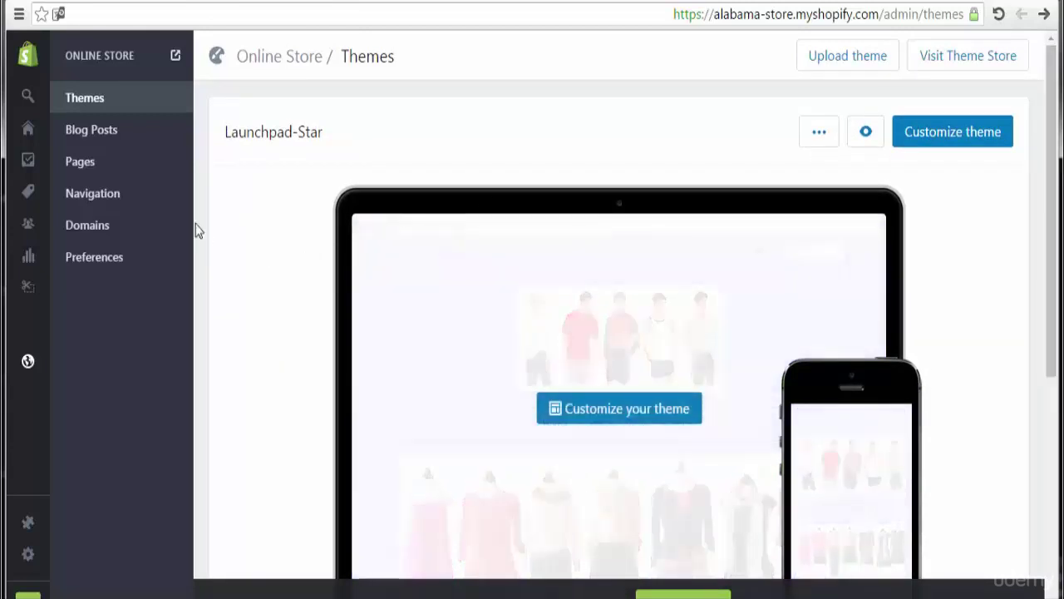
Open the News blog for editing from the blog management page and check its Feedburner URL choices.
click(100, 141)
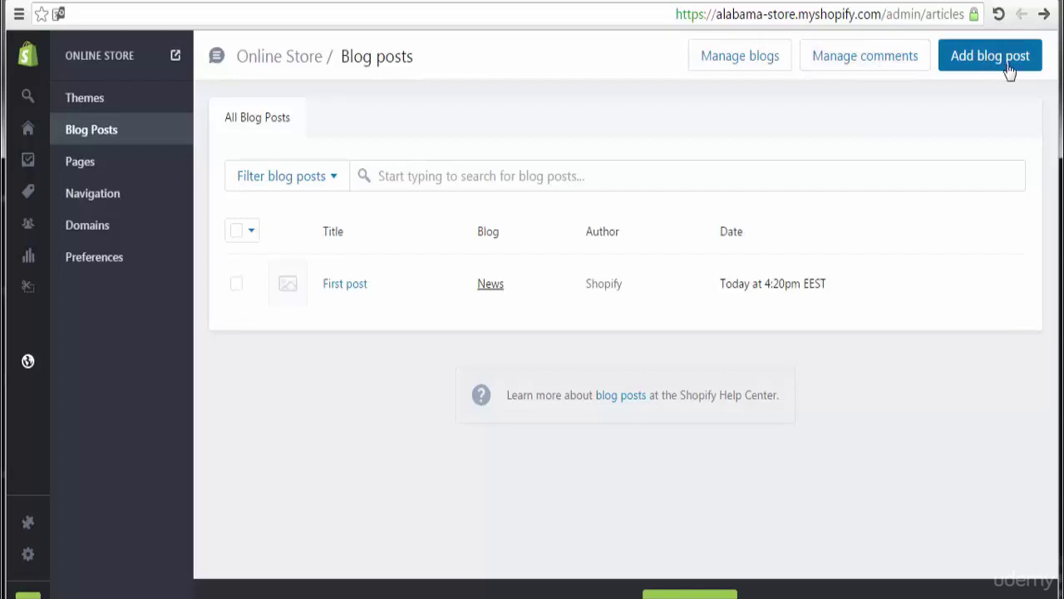
click(743, 59)
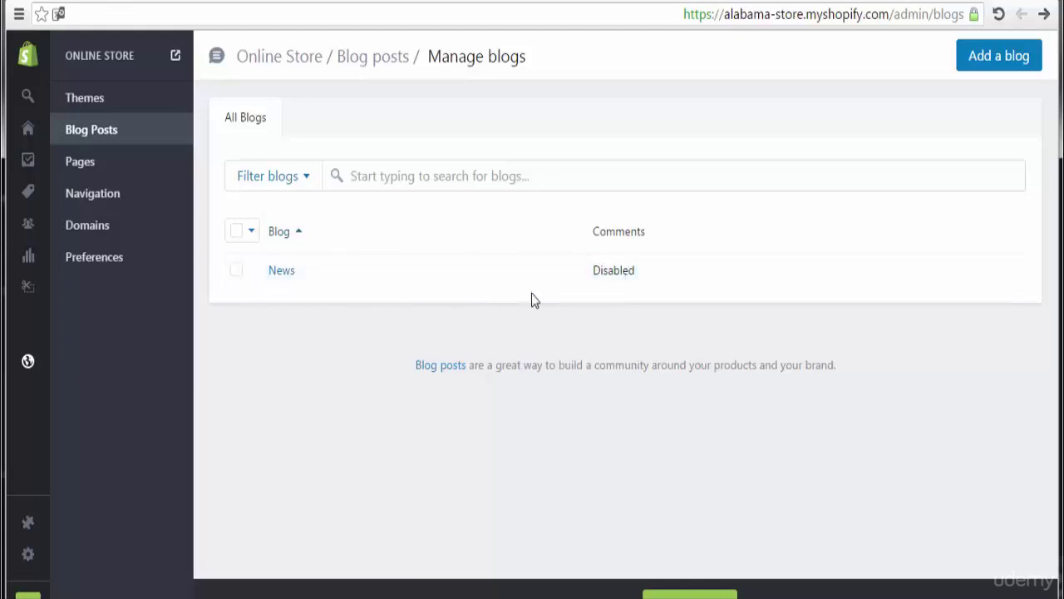
click(287, 271)
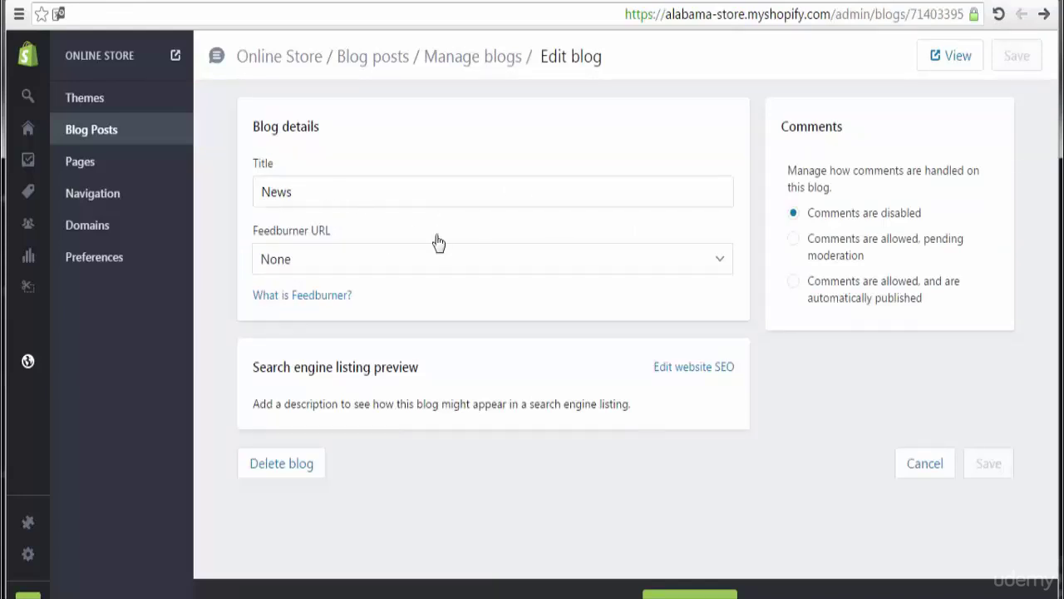
click(542, 261)
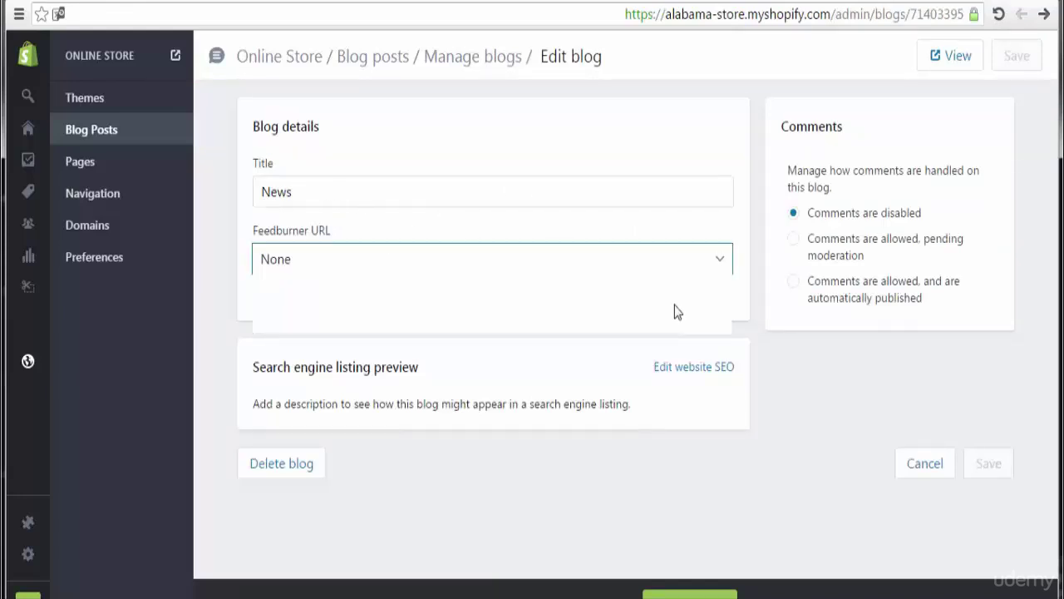
click(698, 264)
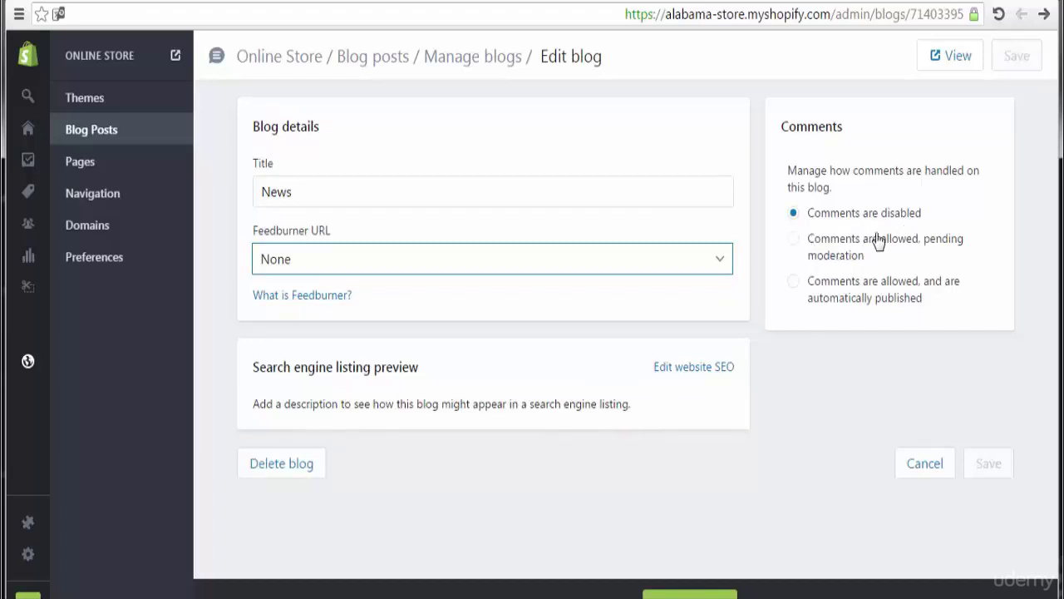
Allow comments pending moderation on the News blog, save it and return to the list of blogs.
click(794, 241)
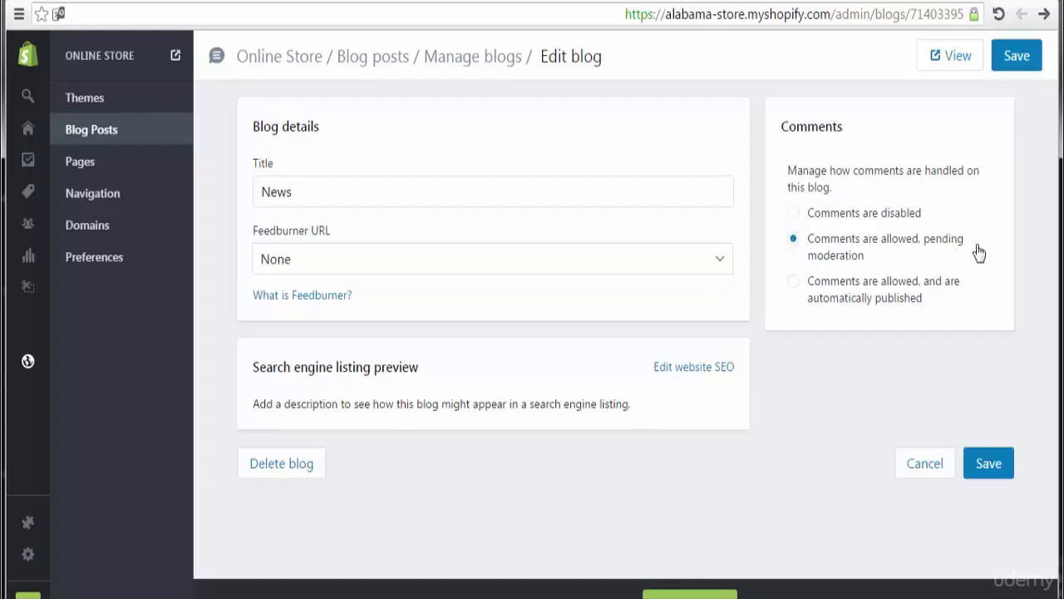
click(1016, 61)
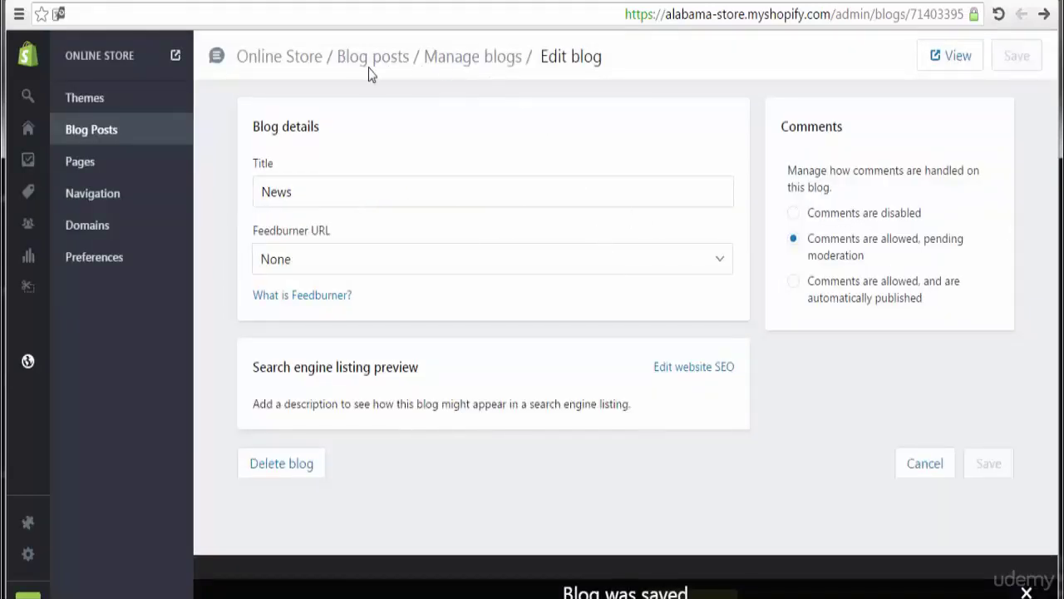
click(922, 464)
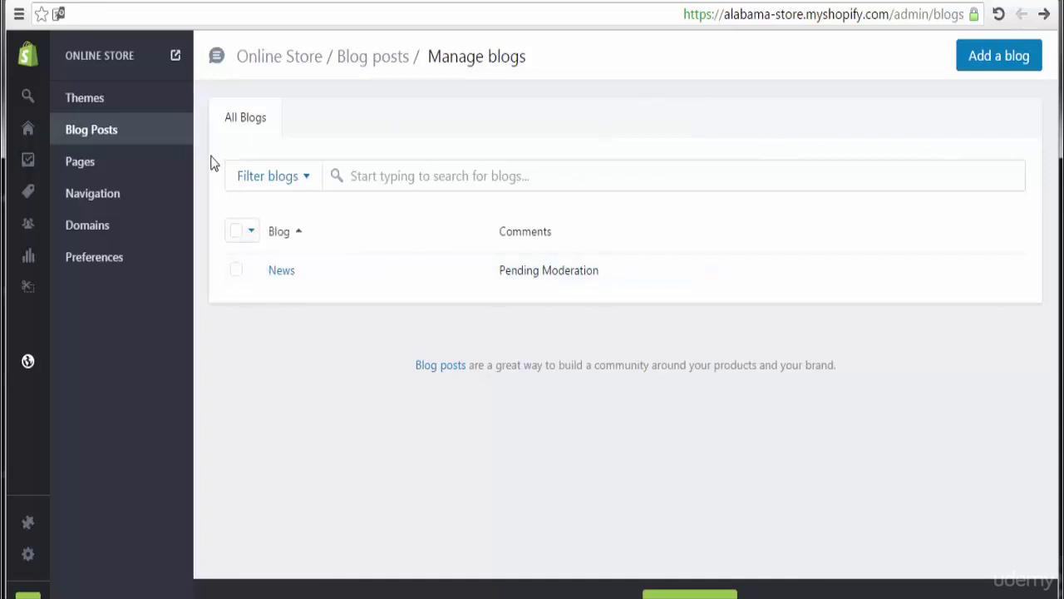
Check the comment management page for the blog posts and return to the post list.
click(359, 61)
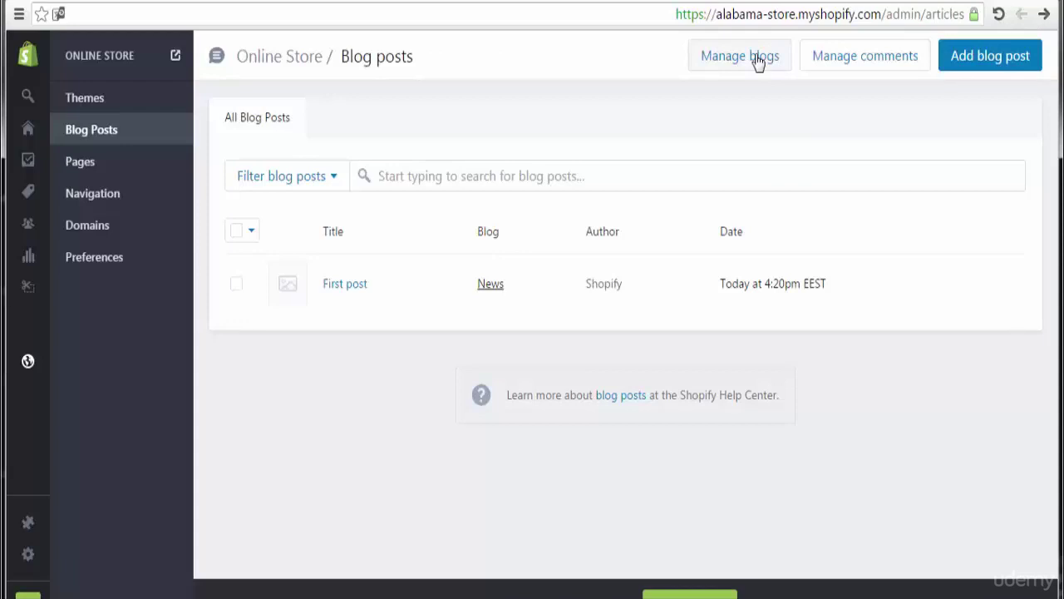
click(878, 61)
click(879, 67)
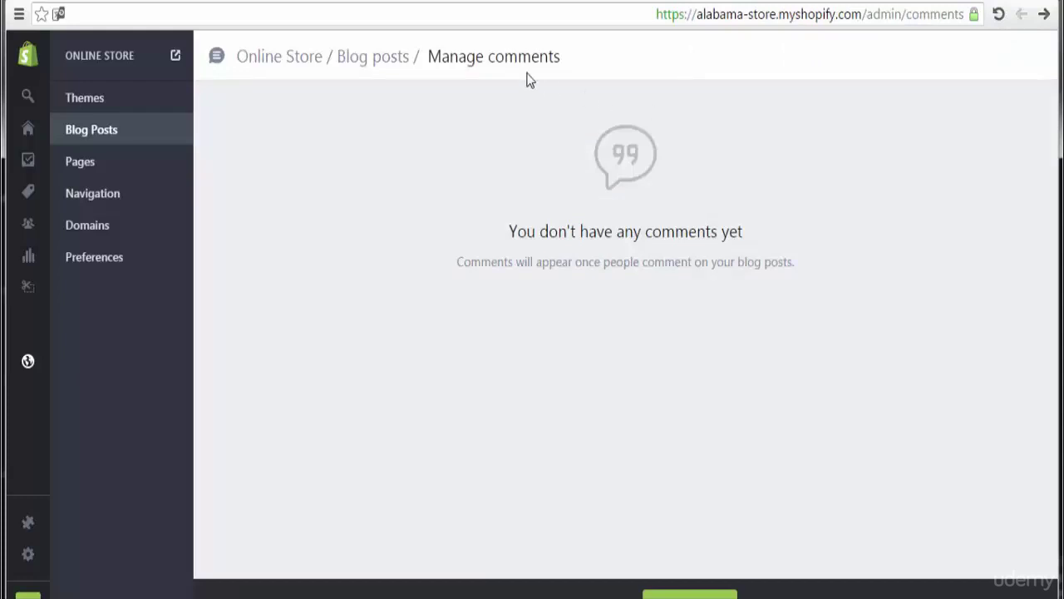
click(356, 65)
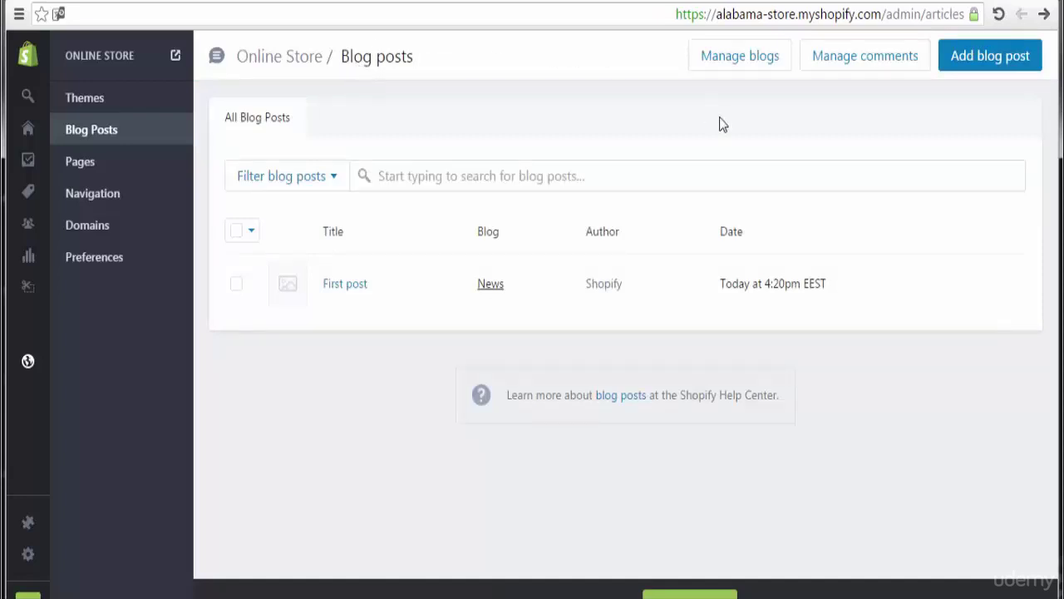
Start a new blog post with the title "Alabama Store".
click(1006, 73)
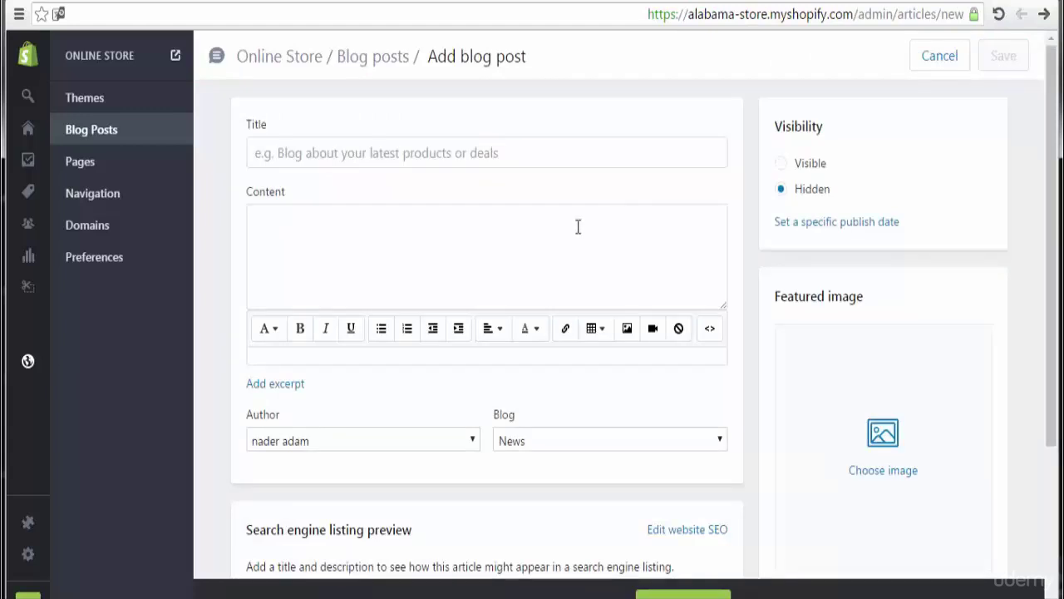
click(503, 152)
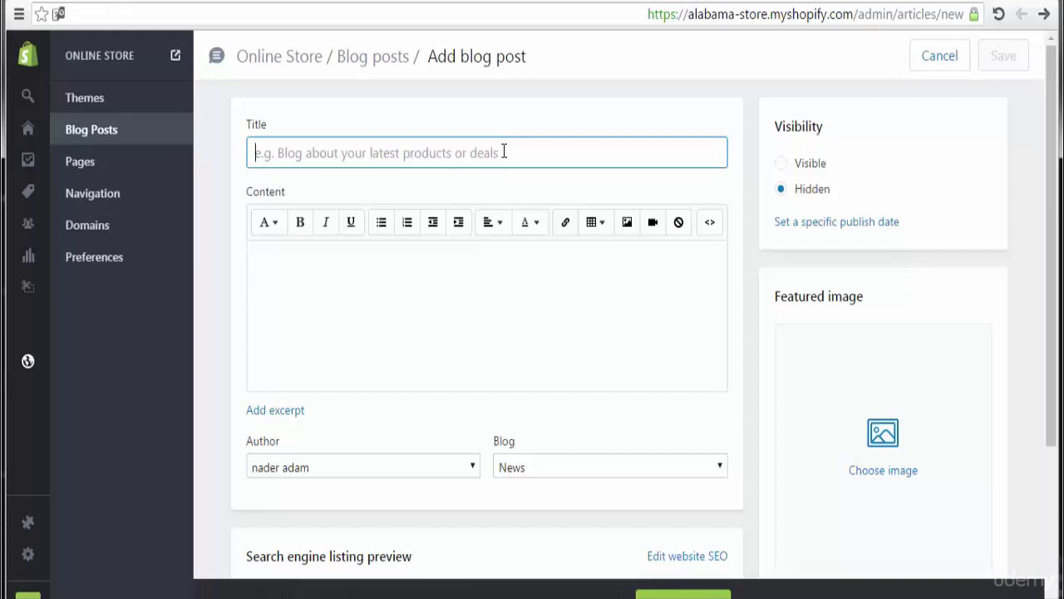
text(V)
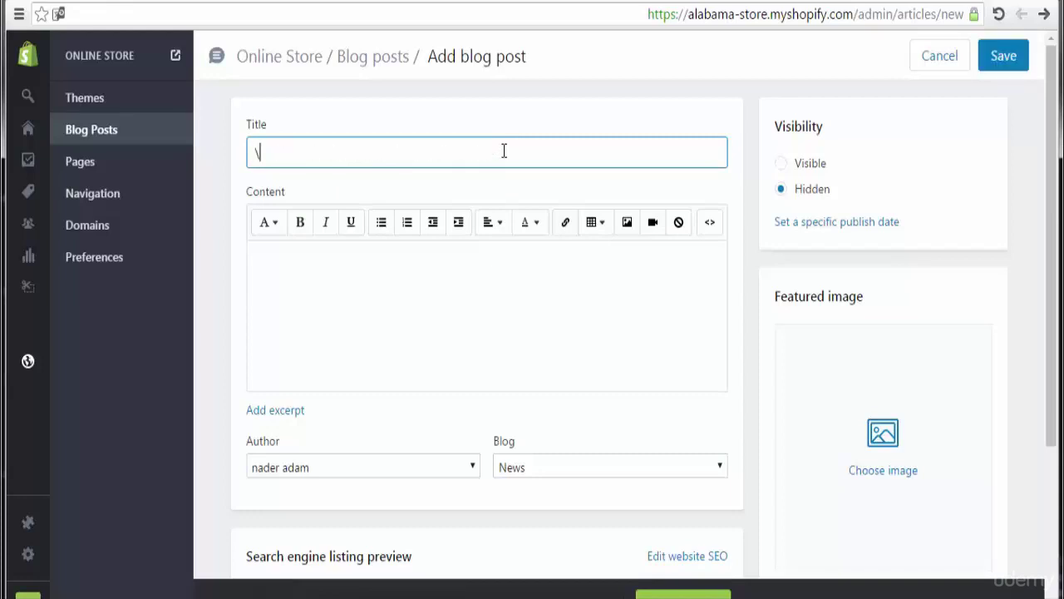
key(BackSpace)
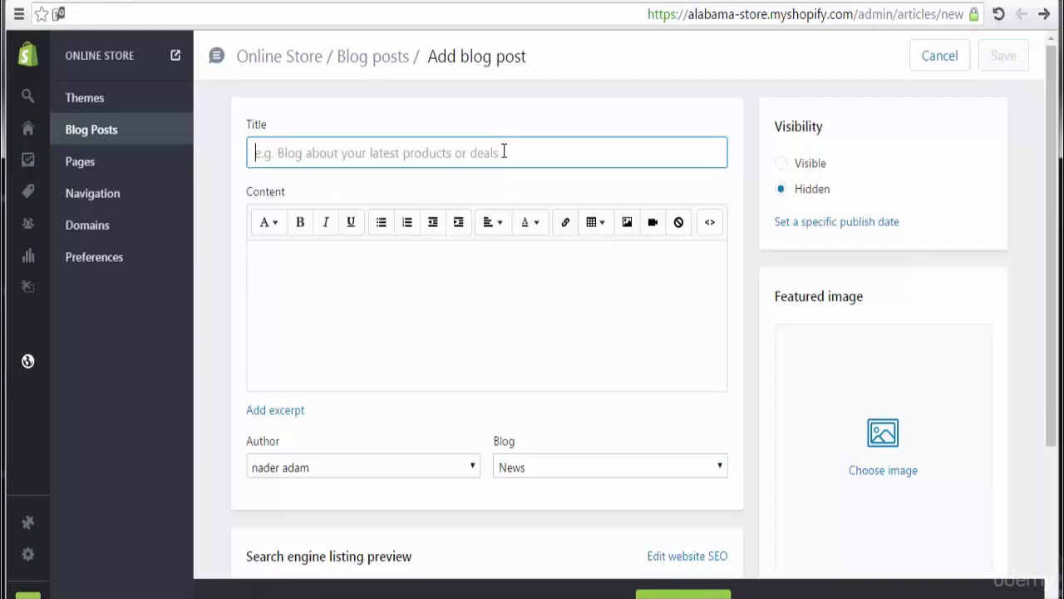
text(We)
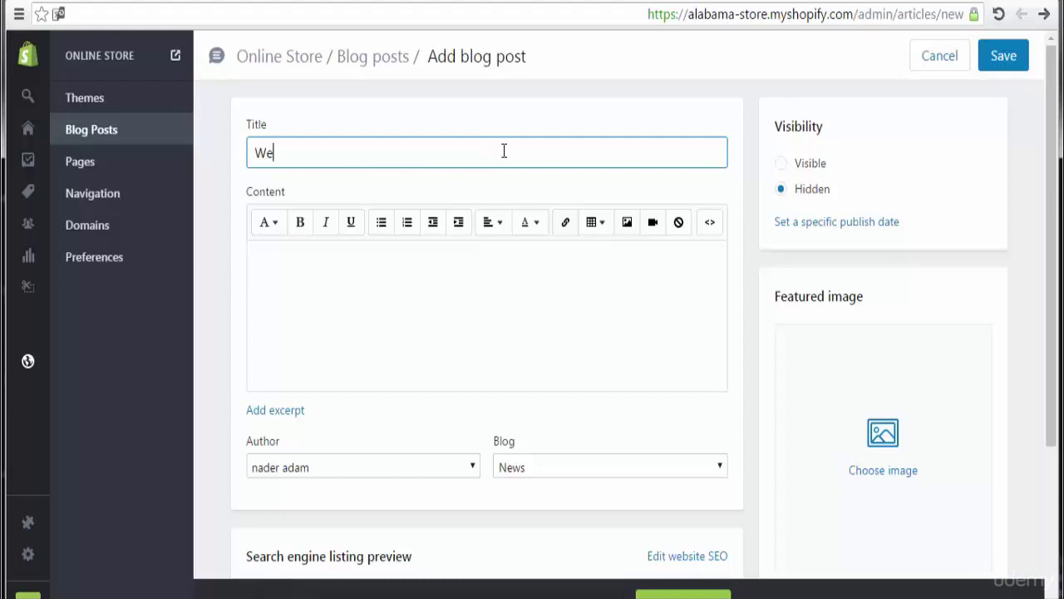
key(BackSpace)
key(BackSpace)
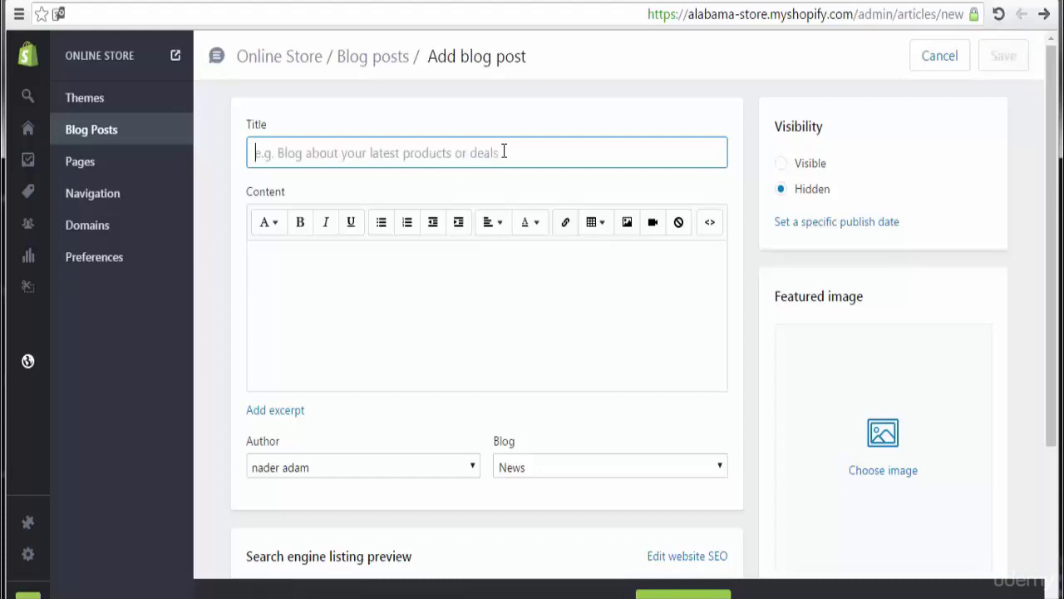
text(A)
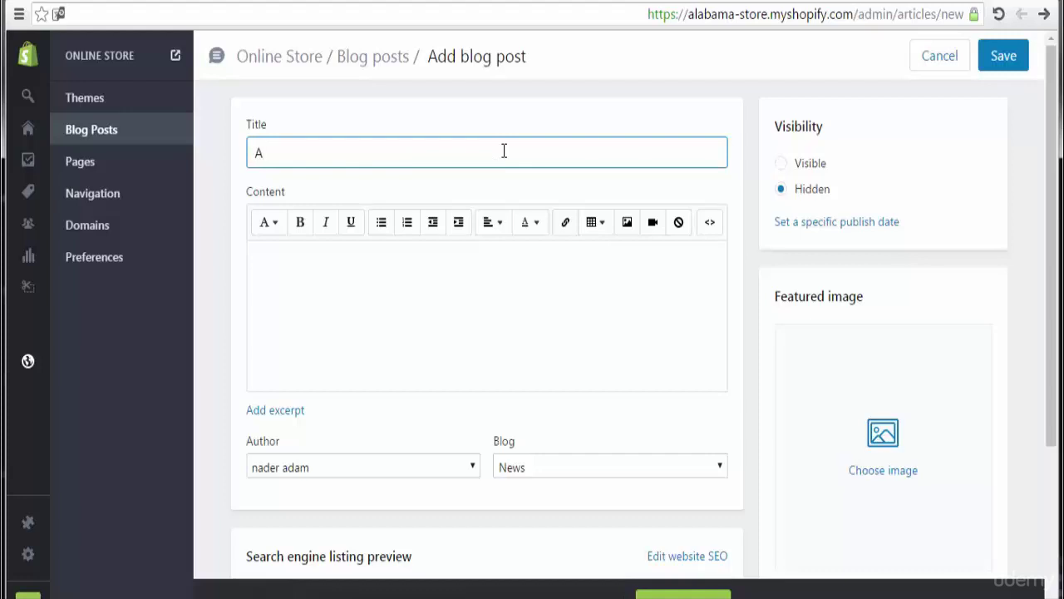
text(labama Store)
Begin the post's content with "Welcome to Alabama Store which created in 21-08-2016.. through".
click(466, 269)
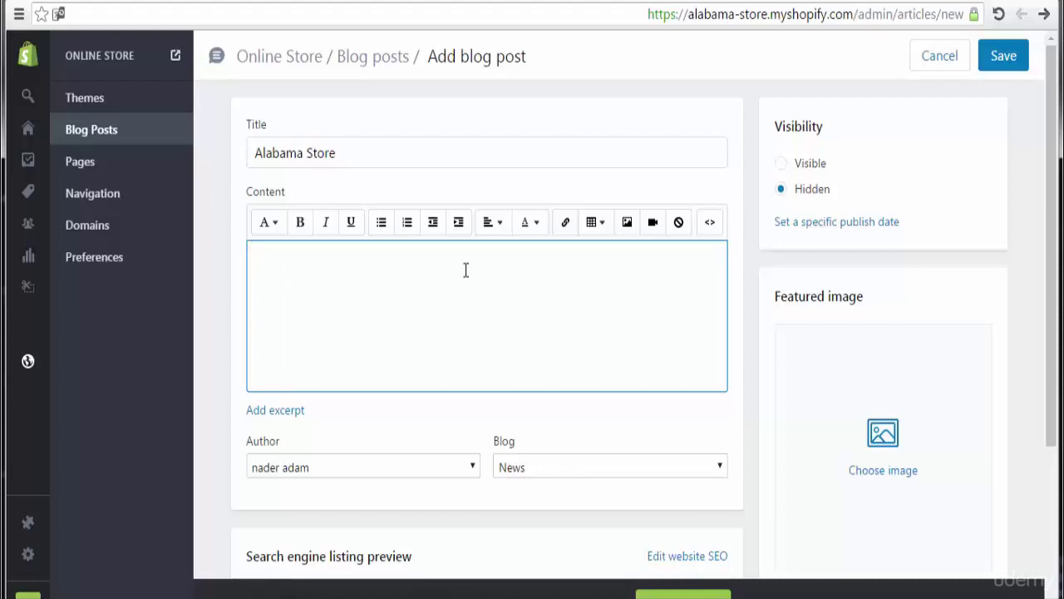
text(Welcome to Alabam)
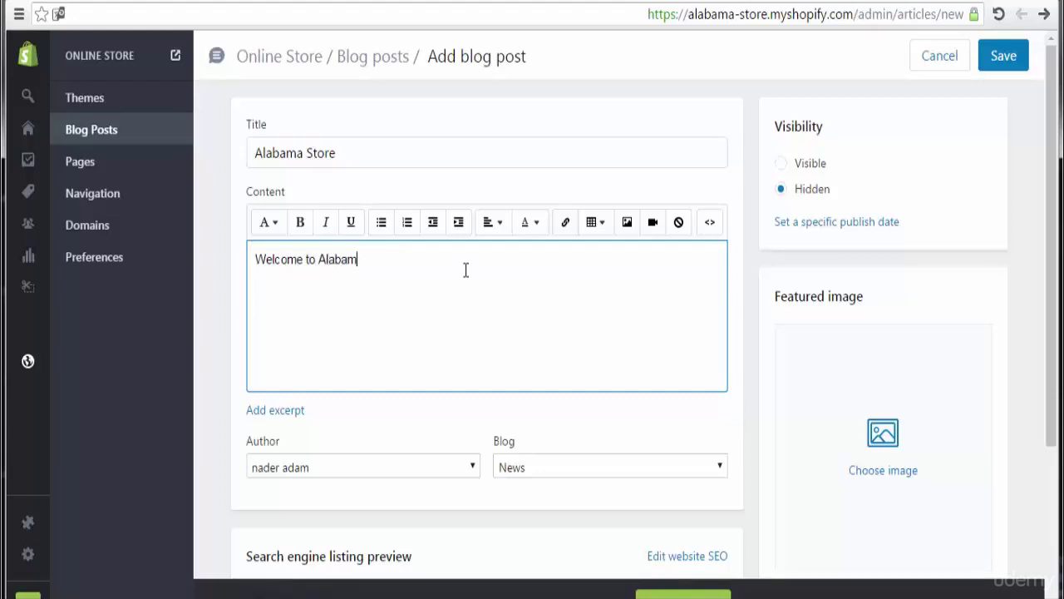
text(a Store which c)
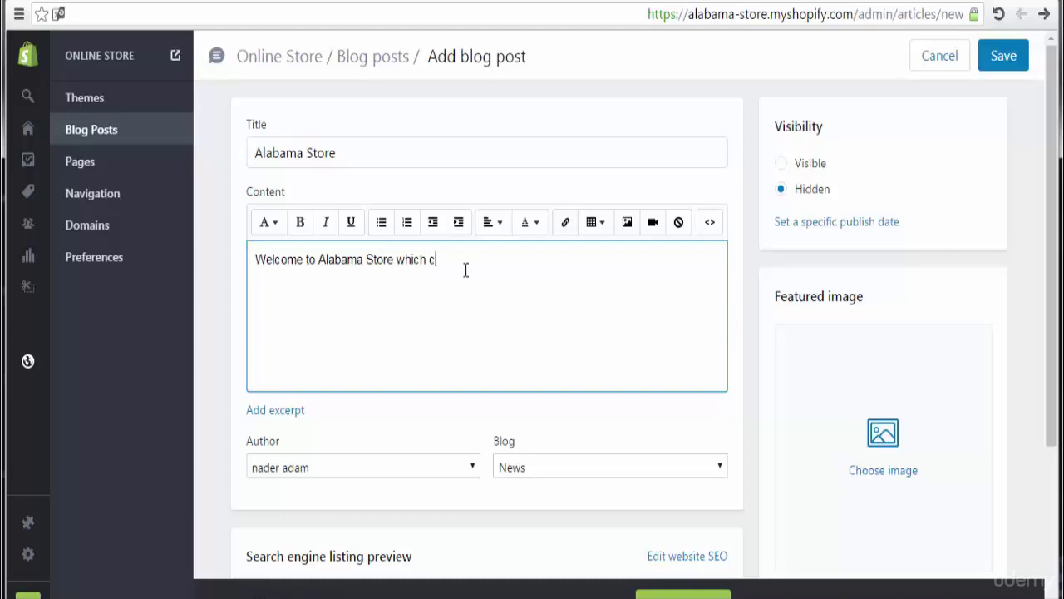
text(reated in 21-08-2016.. throug)
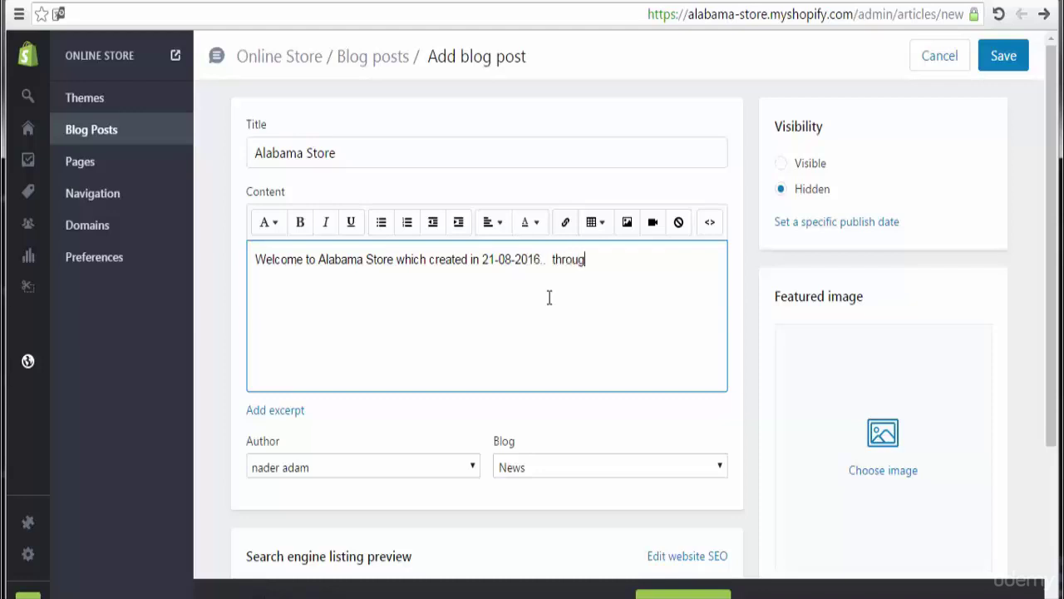
text(h)
key(BackSpace)
key(BackSpace)
text(h)
Continue the post's content with "Shopify Platform which is the best platform of ecommerce on the internet ..".
text( Shopy)
text(fy)
key(BackSpace)
key(BackSpace)
key(BackSpace)
key(BackSpace)
text(ify Platfo)
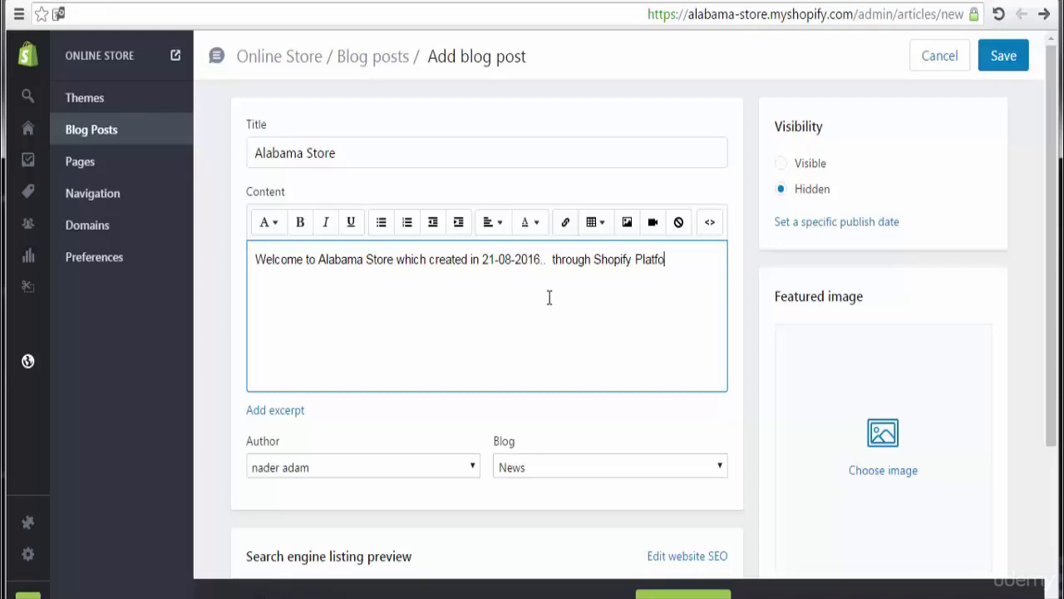
text(rm which is the )
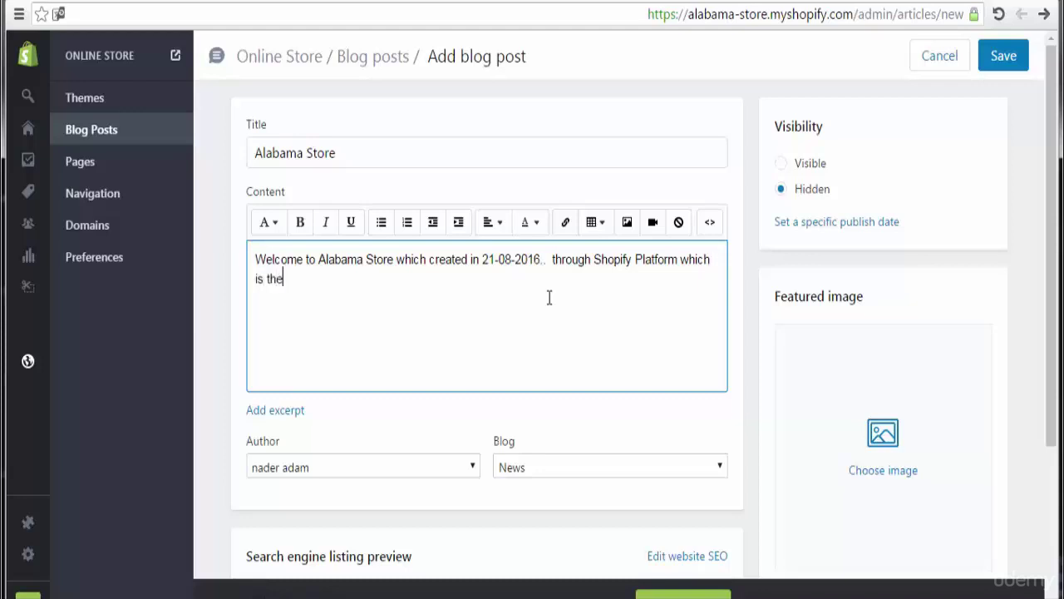
text(best platfor m of )
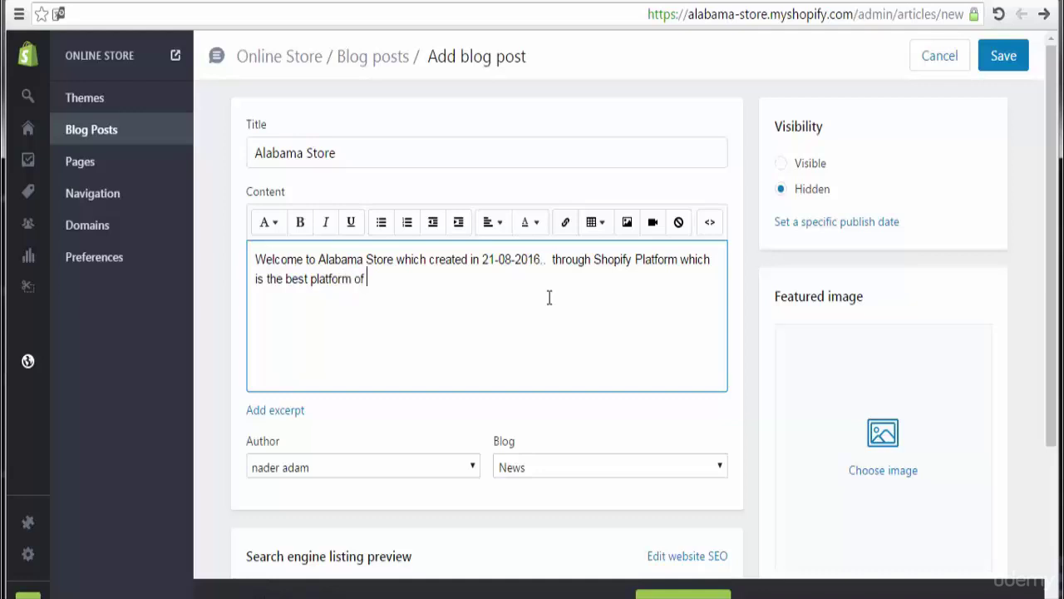
text(ecommerce on the )
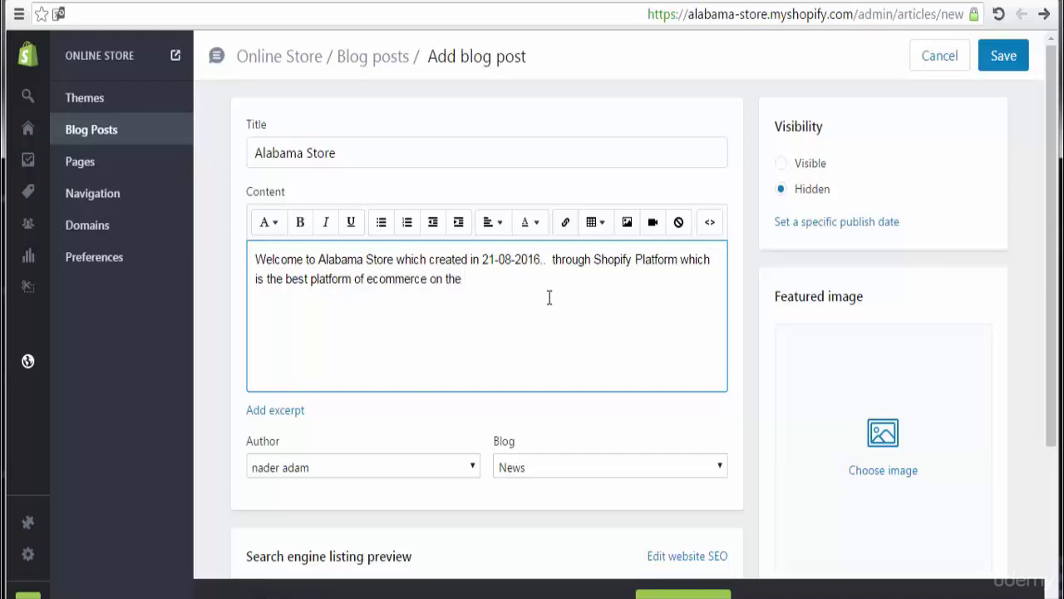
text(n)
key(BackSpace)
text(internet ..)
Make the blog post visible and check the author selection.
click(781, 166)
click(782, 170)
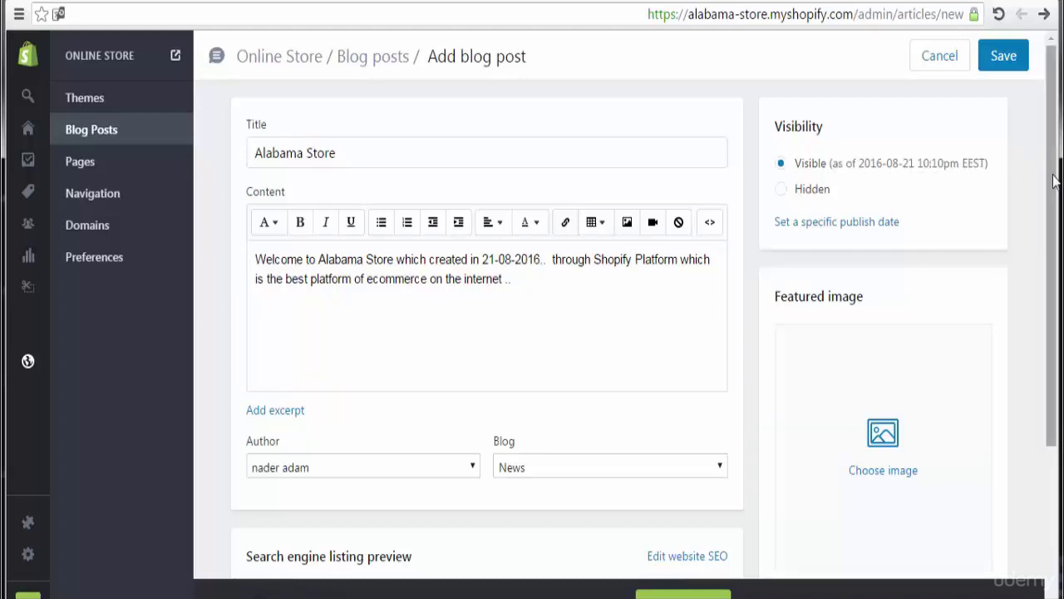
drag(1047, 178, 1059, 250)
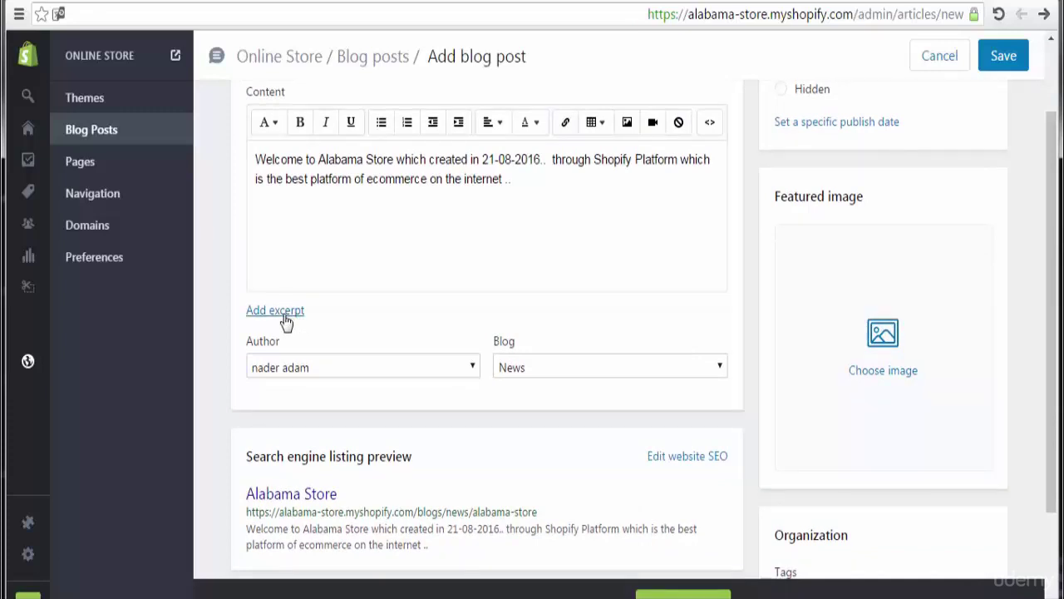
click(338, 368)
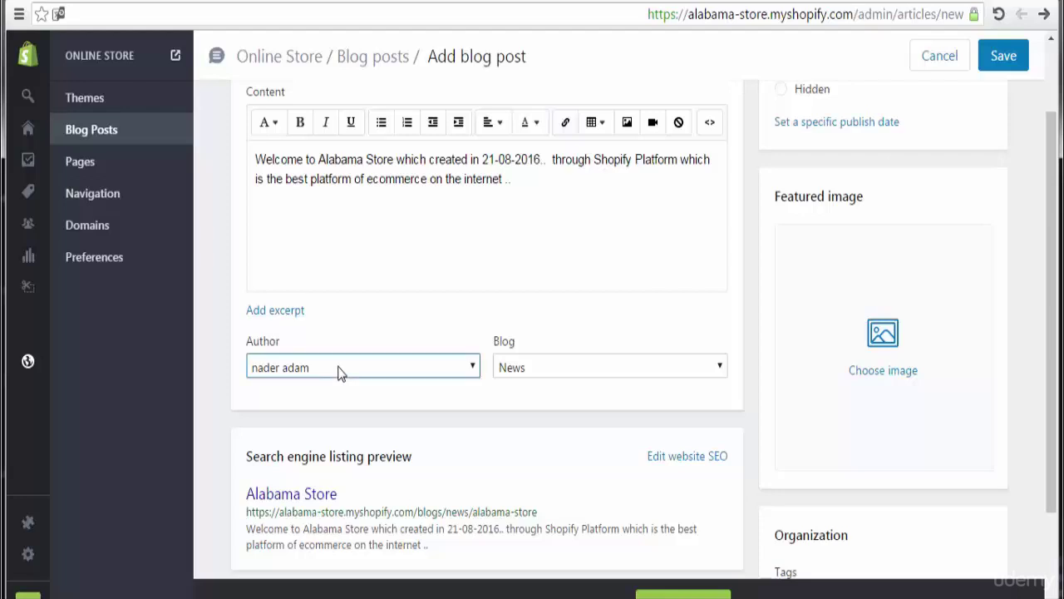
click(339, 372)
Assign the post to a newly created blog named "Alabama" instead of News.
click(545, 373)
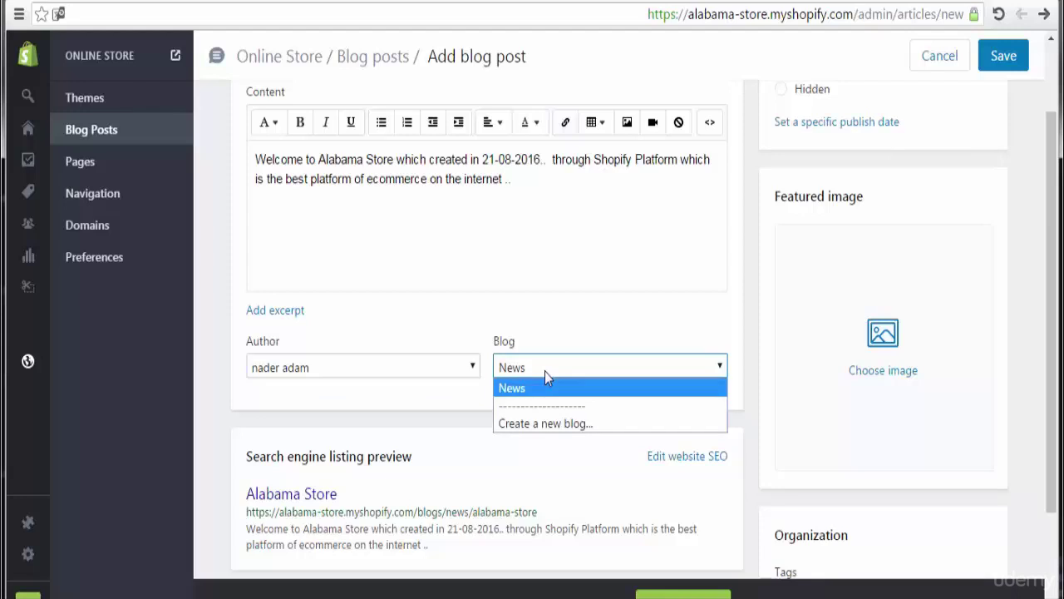
click(577, 426)
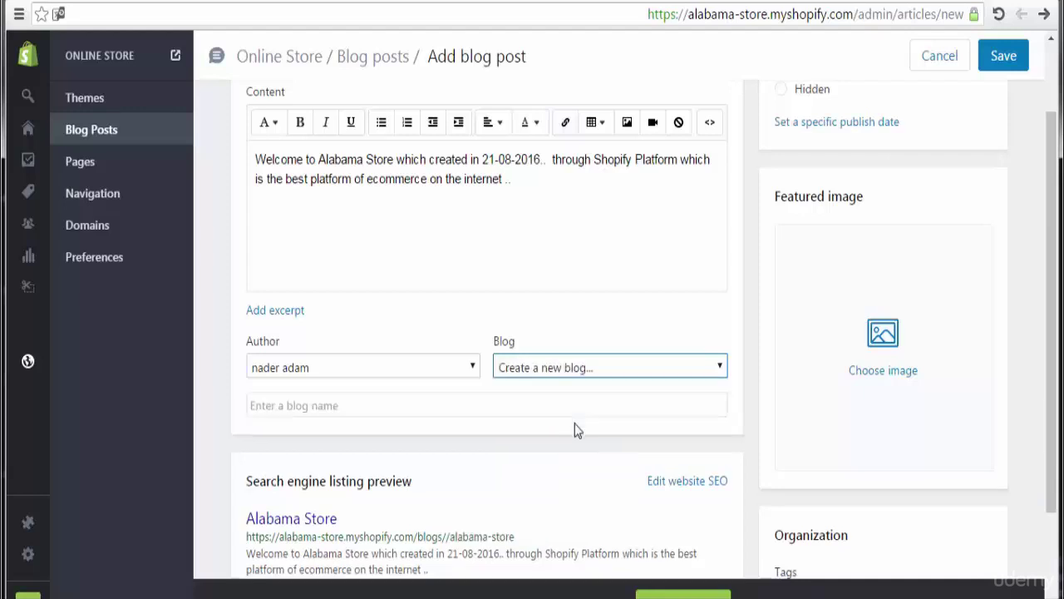
click(475, 412)
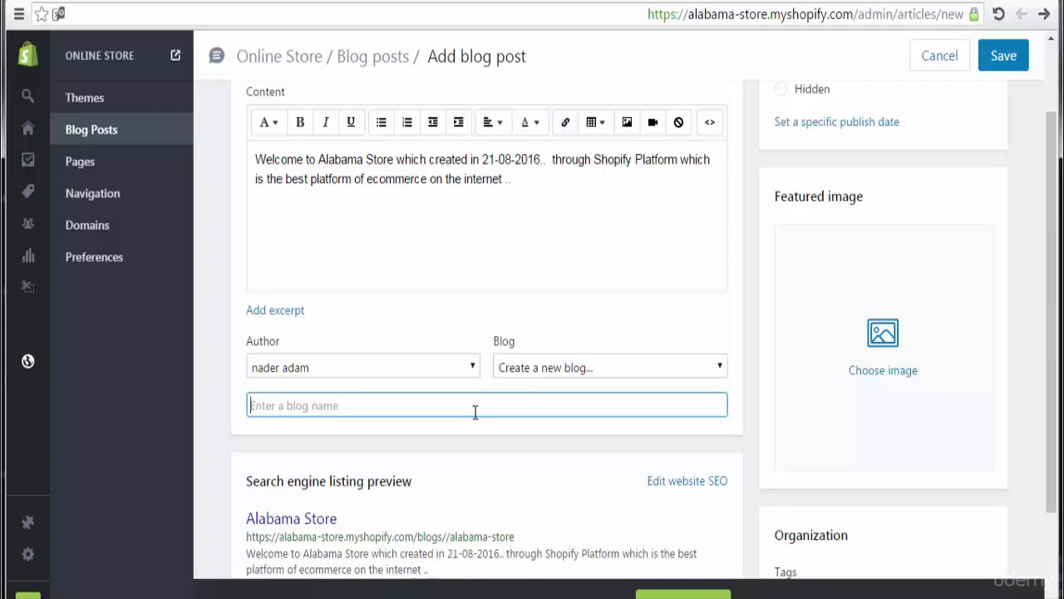
text(a)
key(BackSpace)
text(Ala)
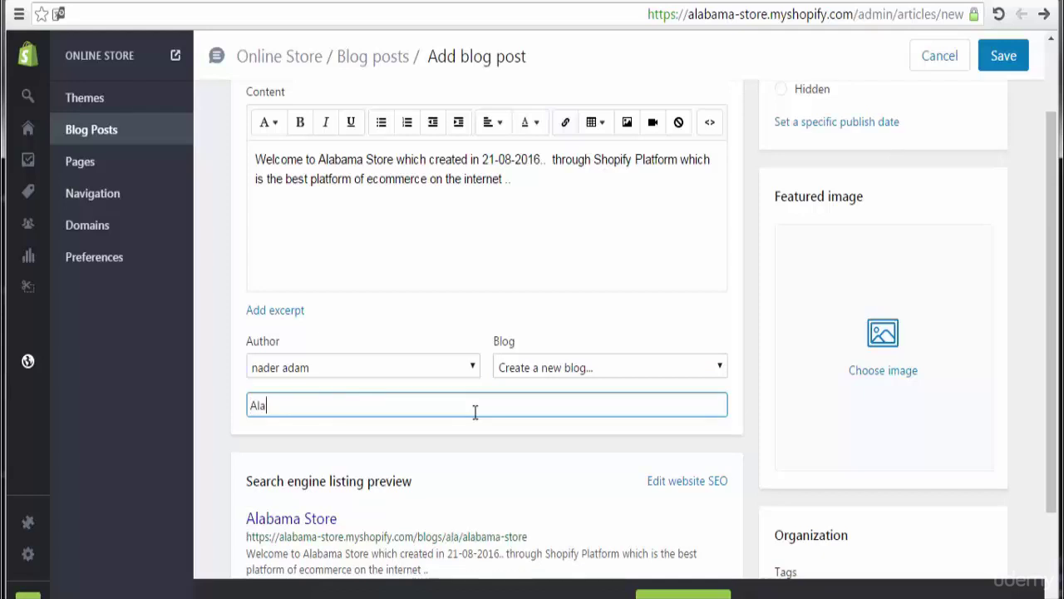
text(bama)
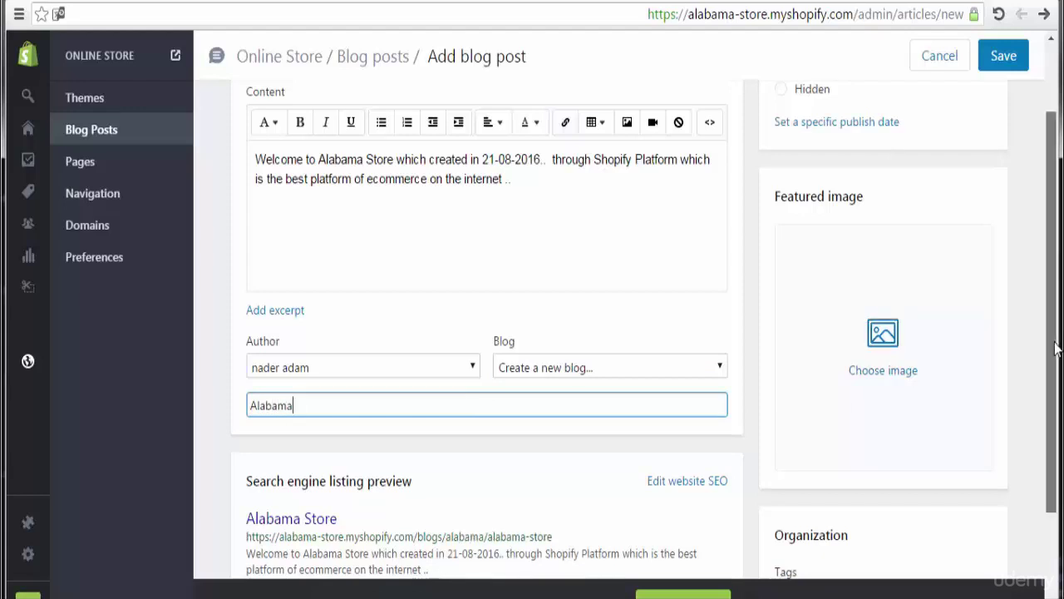
Set the post's featured image to the green Women-silk-blouse picture from the clothes1 folder.
drag(1052, 351, 1056, 453)
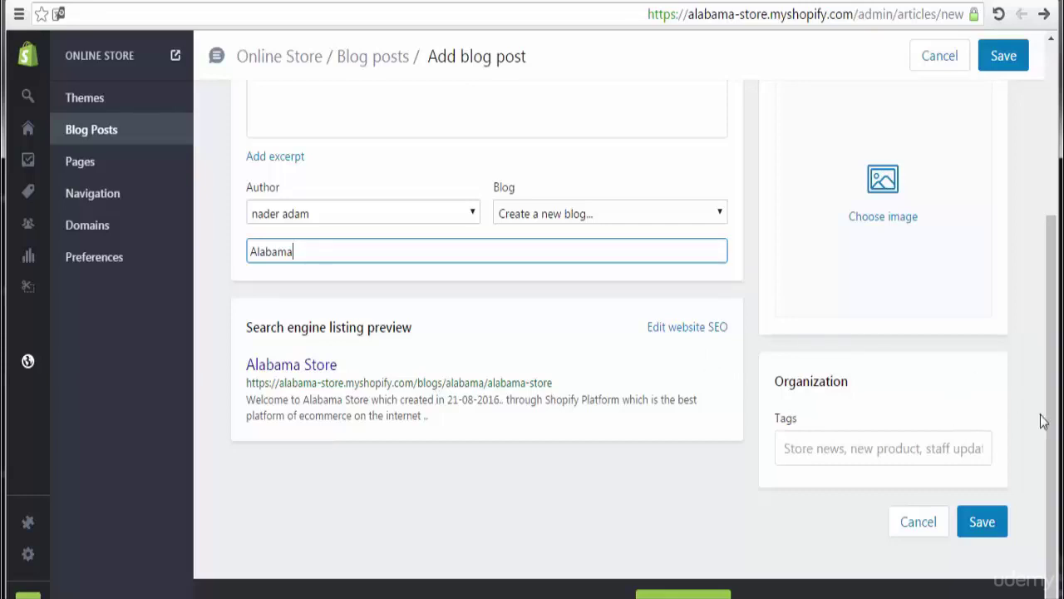
drag(1050, 420, 1049, 301)
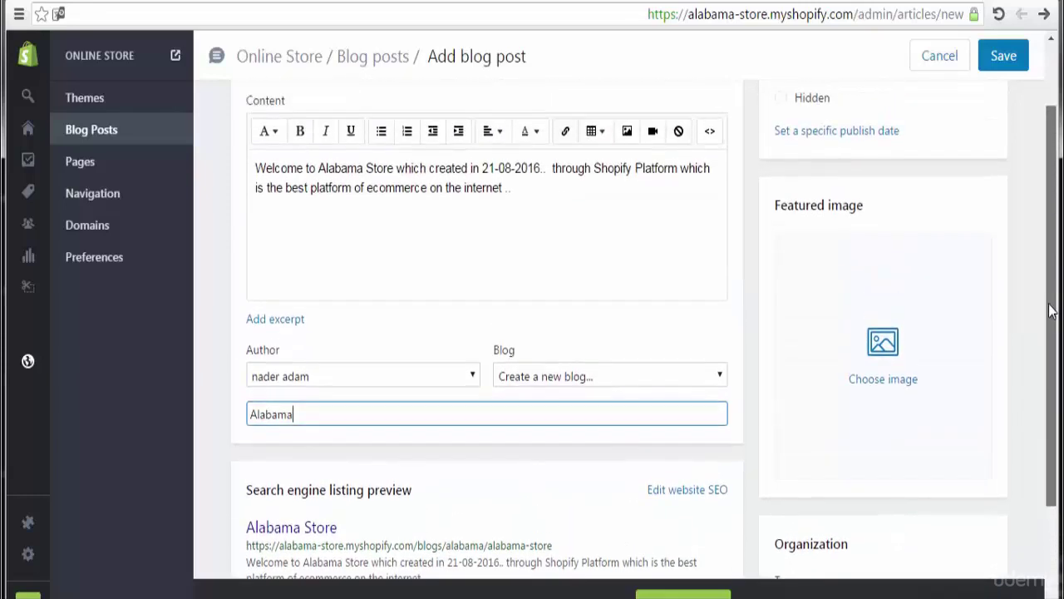
scroll(1049, 301, down, 1)
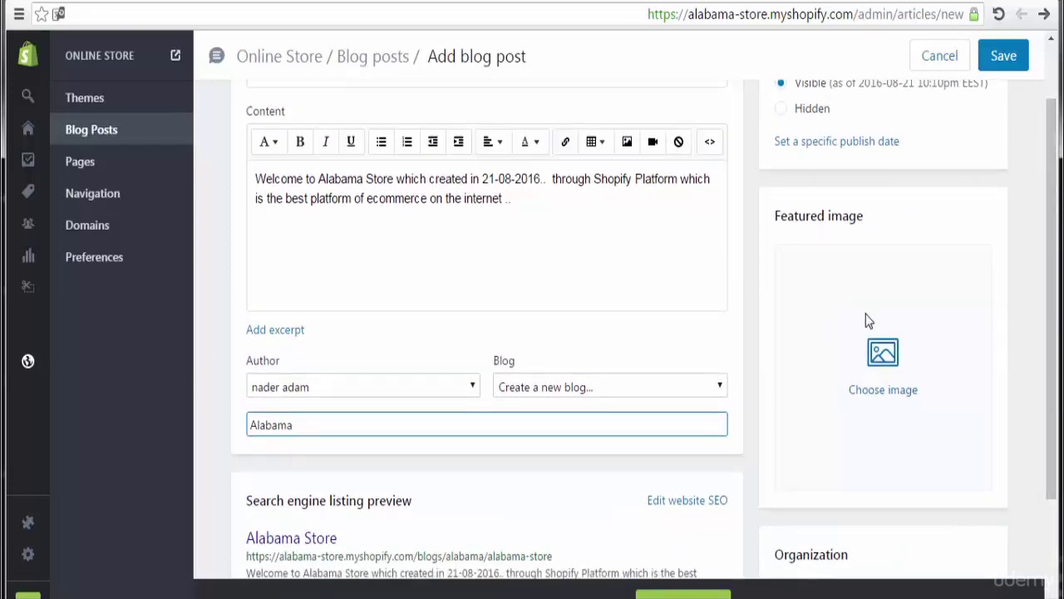
click(888, 356)
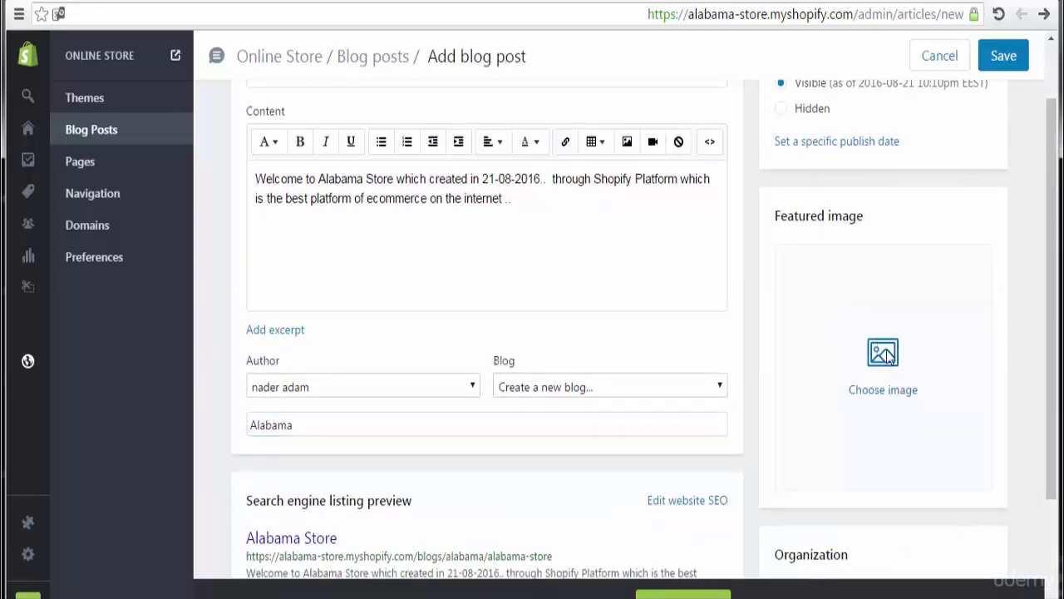
click(885, 394)
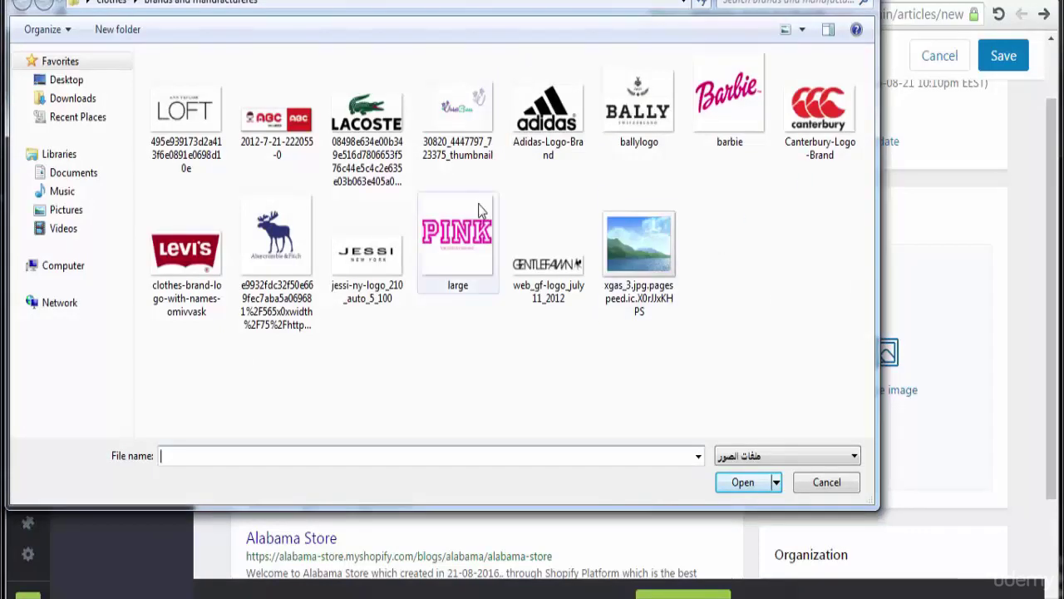
click(125, 4)
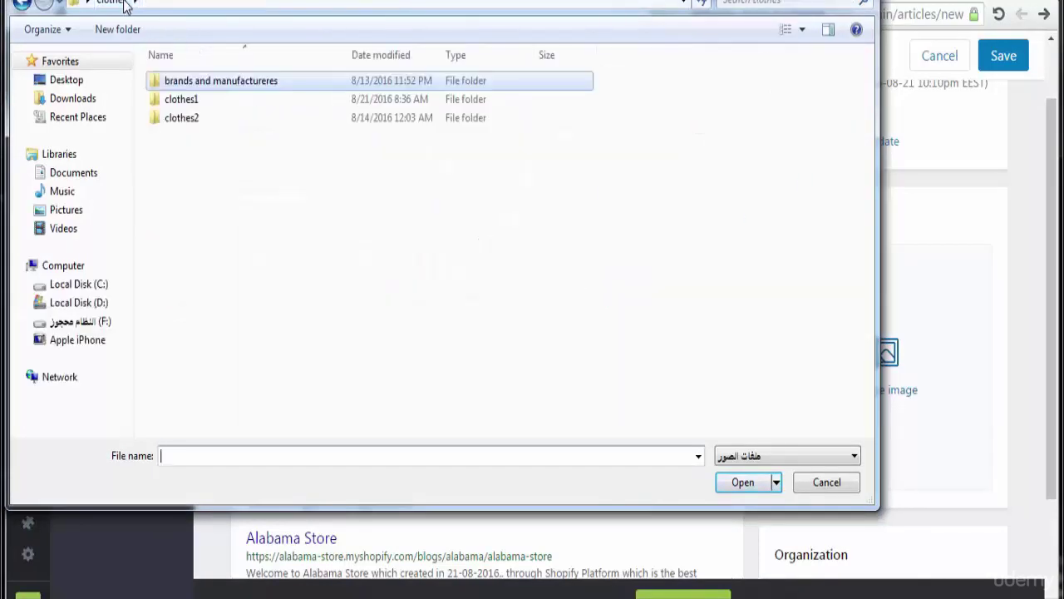
double_click(196, 103)
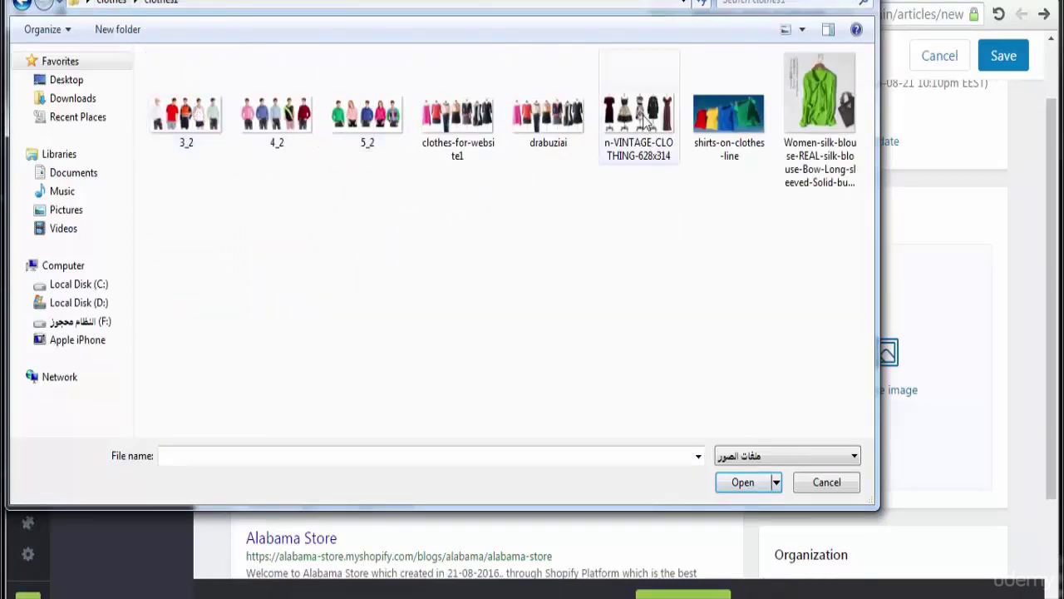
click(836, 100)
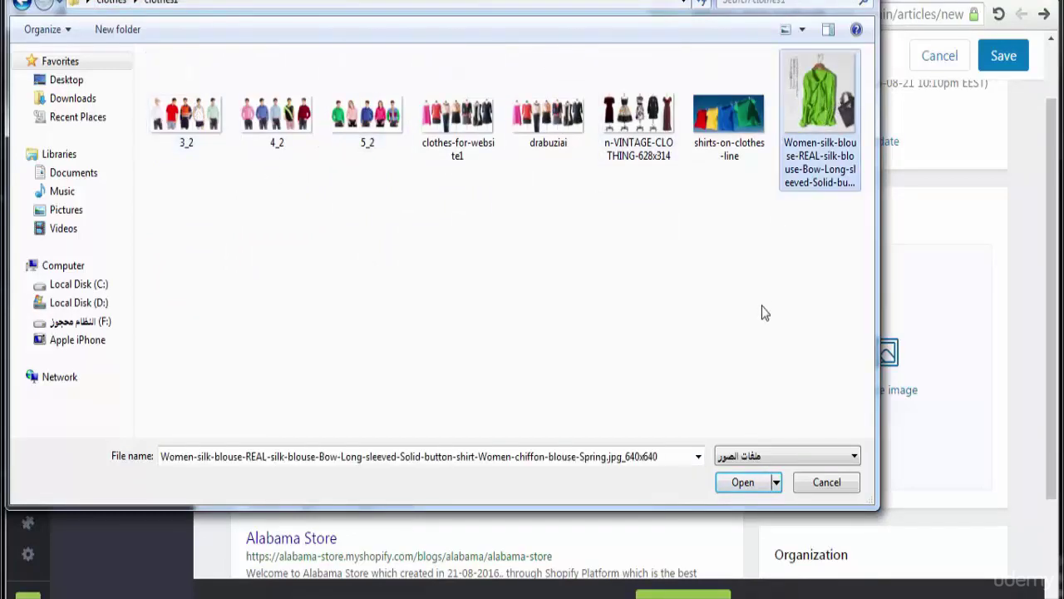
click(744, 483)
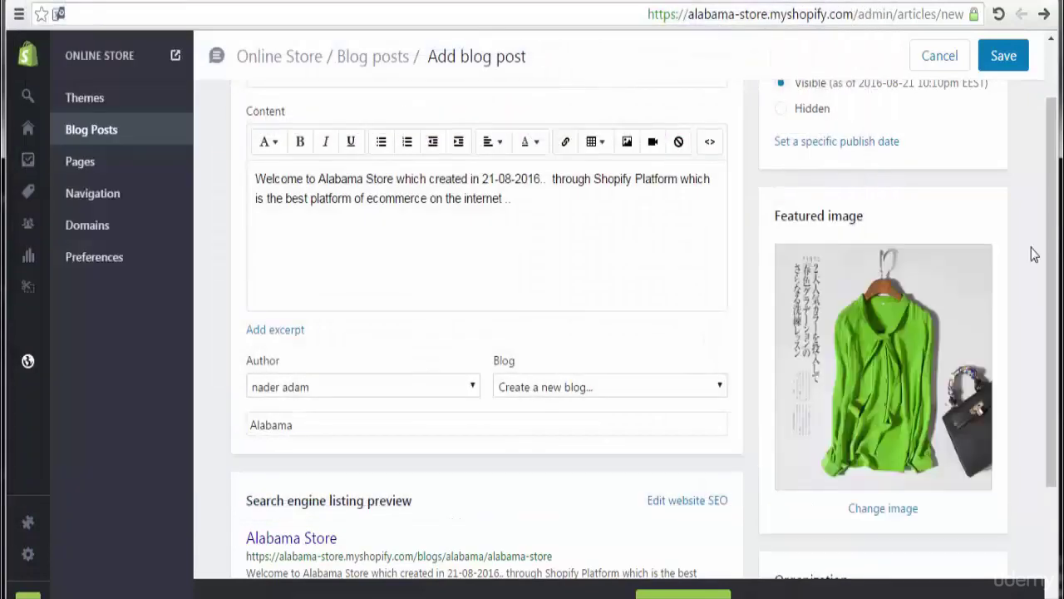
Add the tags "alabama", "shopify" and "e-commerce" to the blog post.
scroll(1052, 229, down, 1)
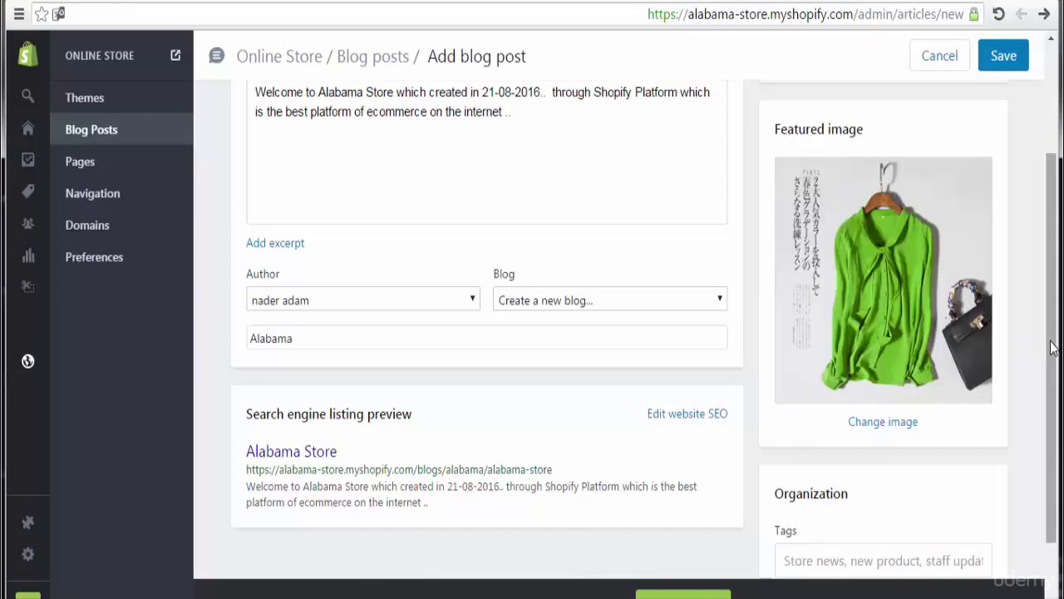
drag(1052, 348, 1053, 414)
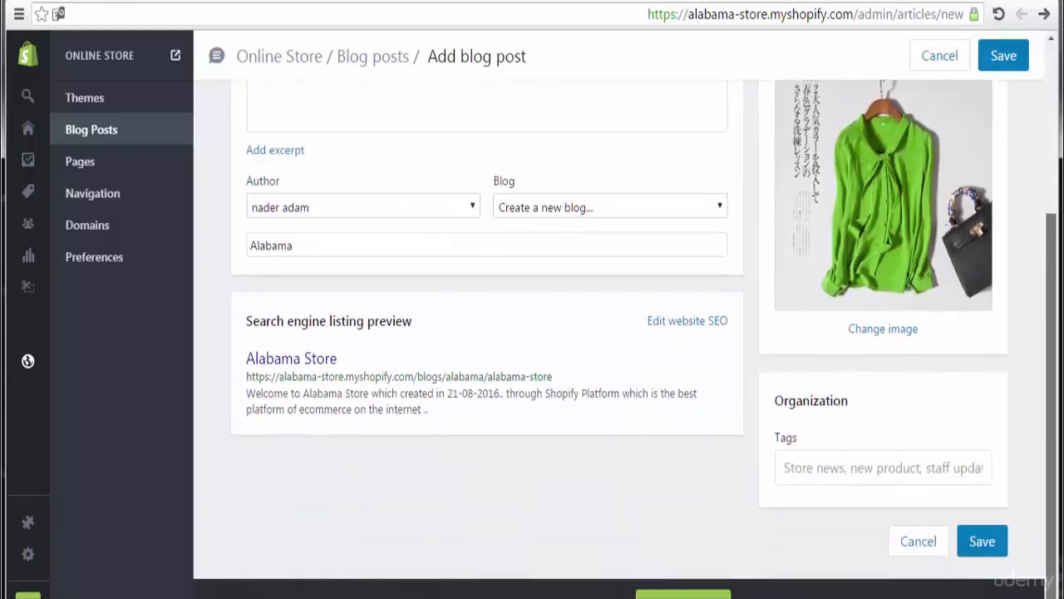
click(861, 475)
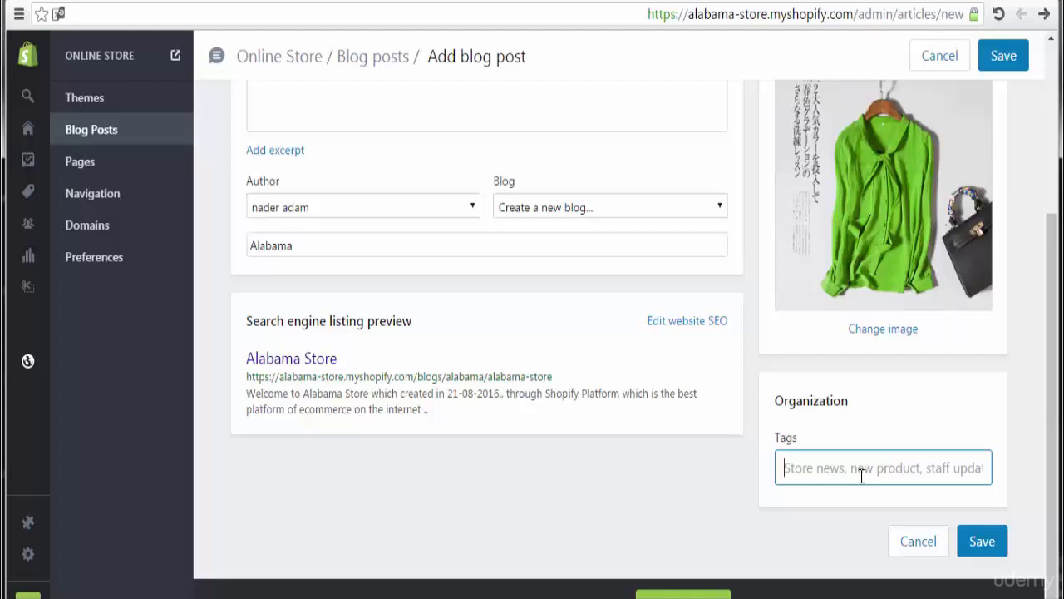
text(a)
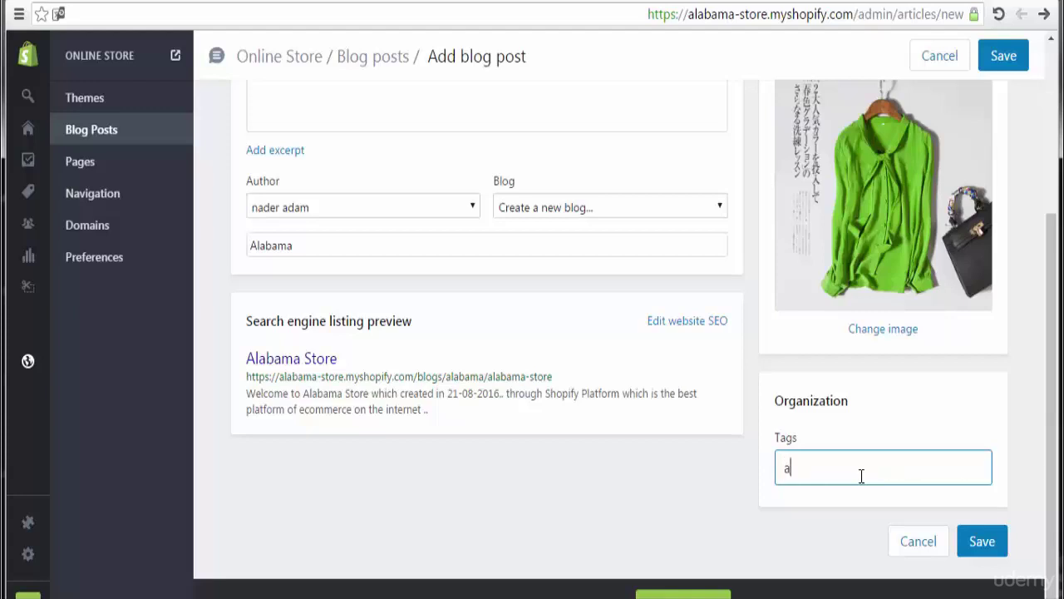
text(labama)
key(Return)
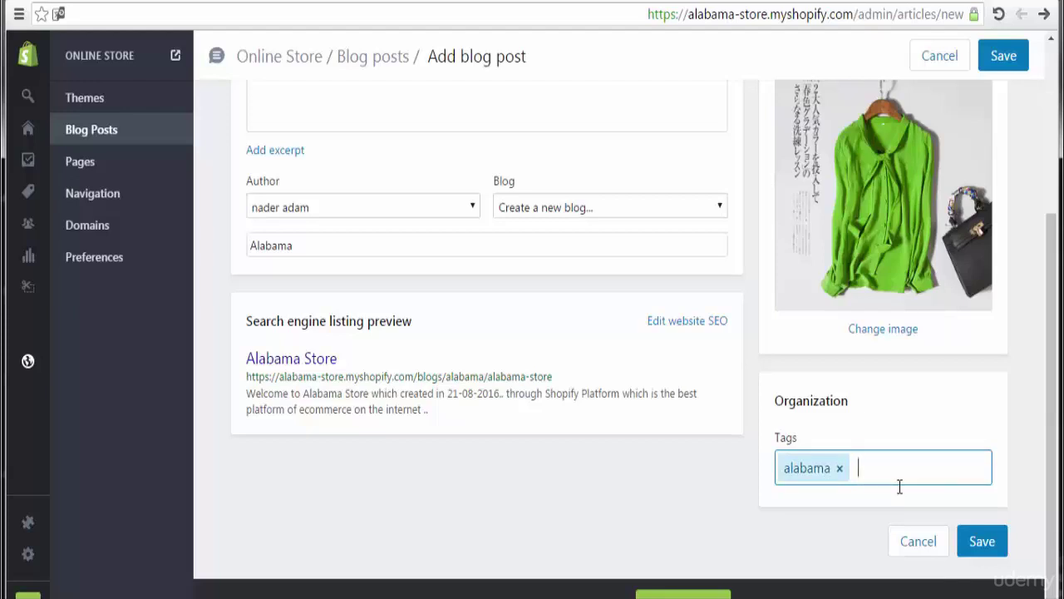
text(shopify)
key(Return)
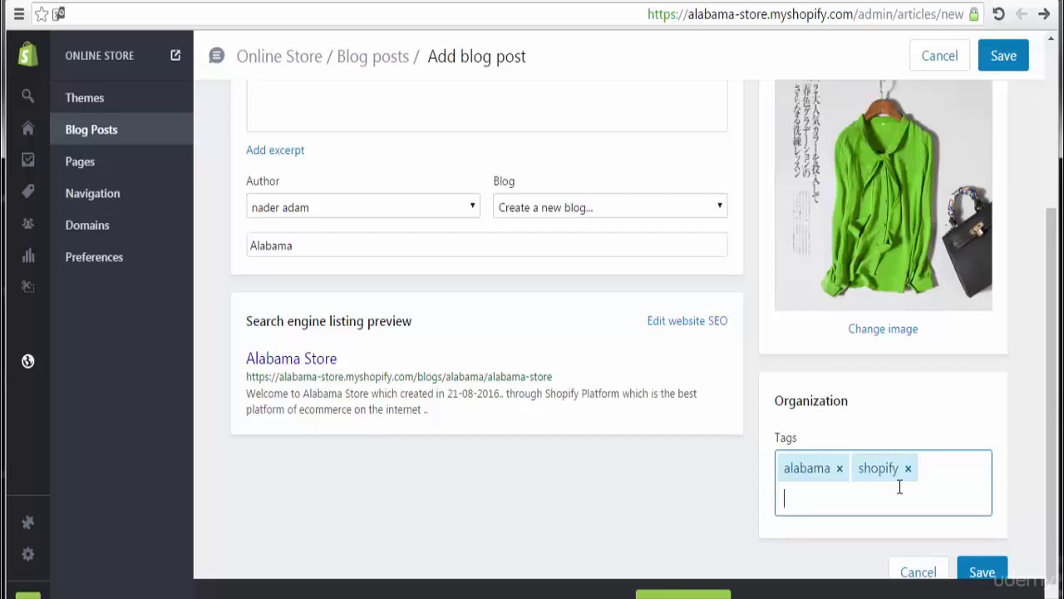
text(e-commerce)
key(Return)
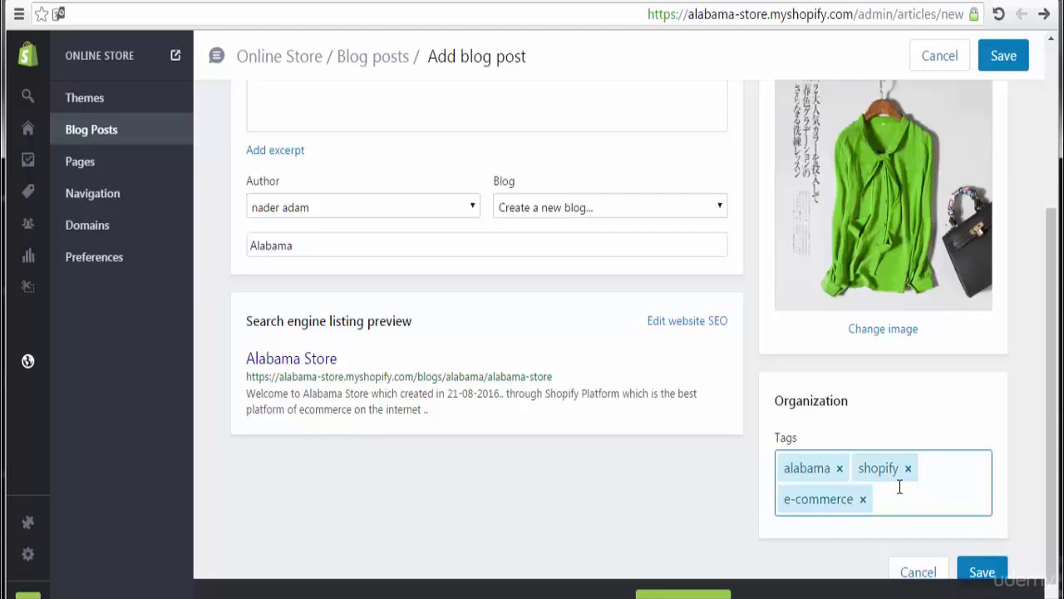
Add the tags "online" and "sell product" to the blog post and save it.
text(onlinr)
key(BackSpace)
key(BackSpace)
text(ne)
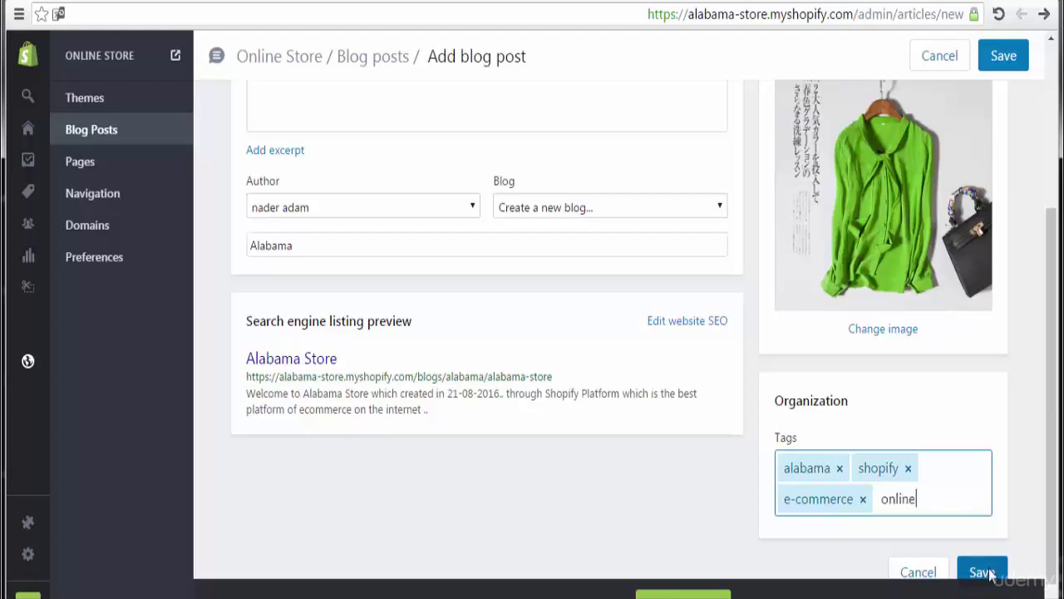
key(Return)
text(sel)
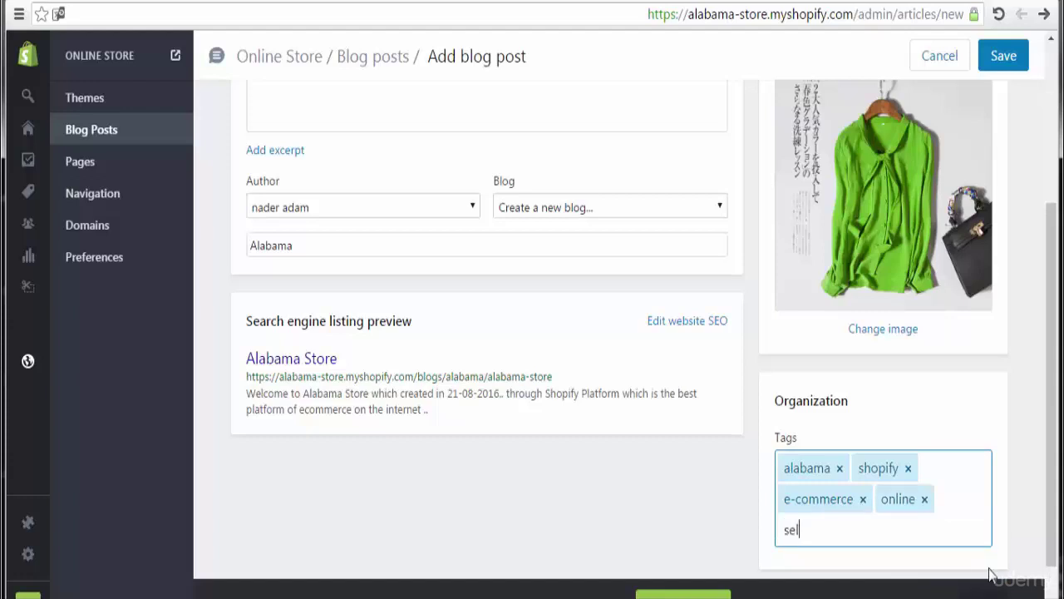
text(l product)
key(Return)
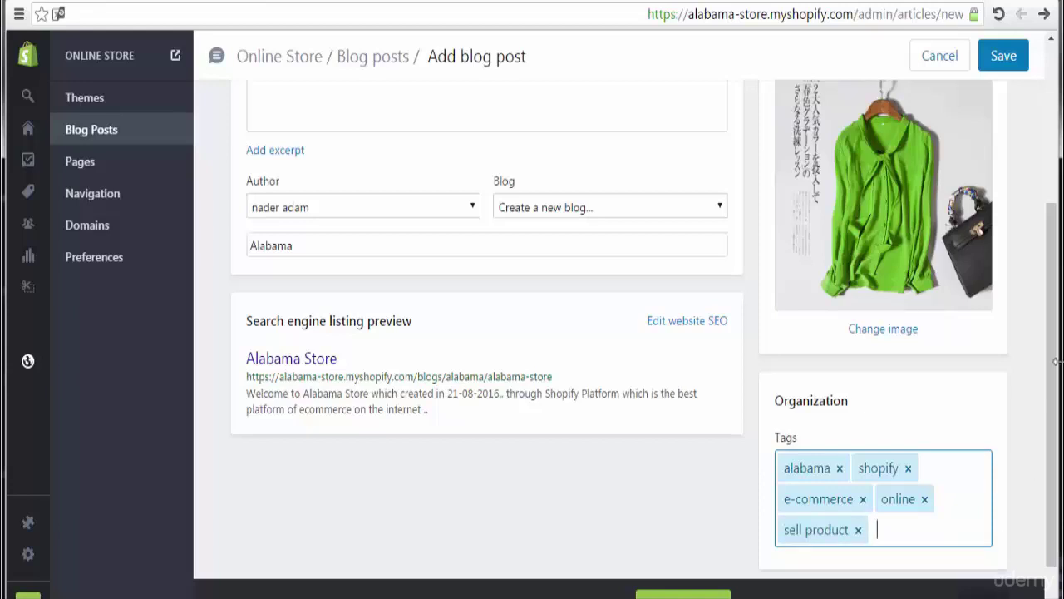
drag(1052, 361, 1051, 413)
click(987, 537)
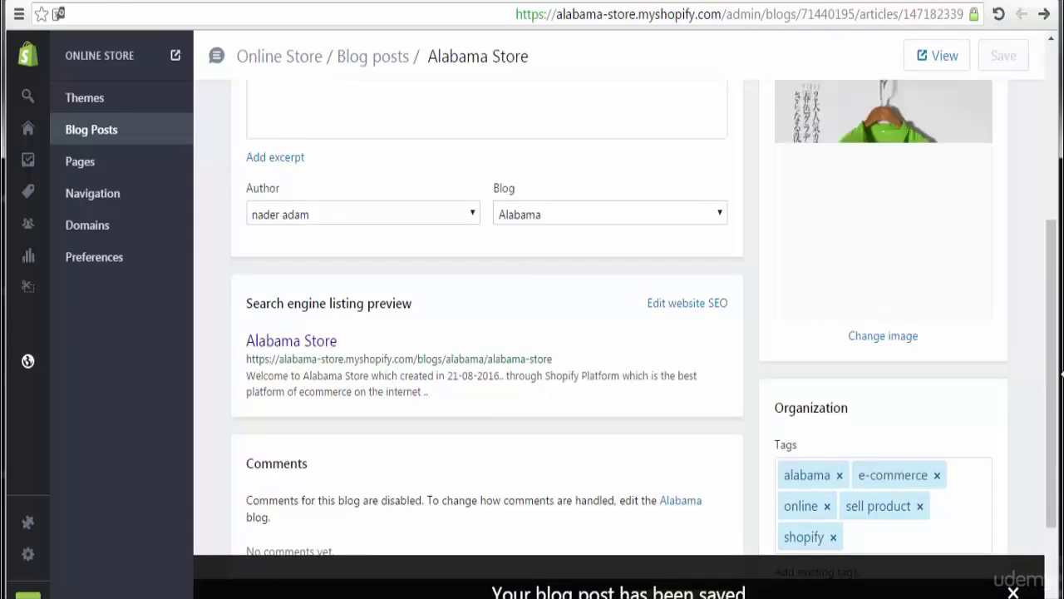
Open the saved Alabama Store post on the online store in a new tab and review its text, tags and sidebar.
drag(1052, 380, 1059, 171)
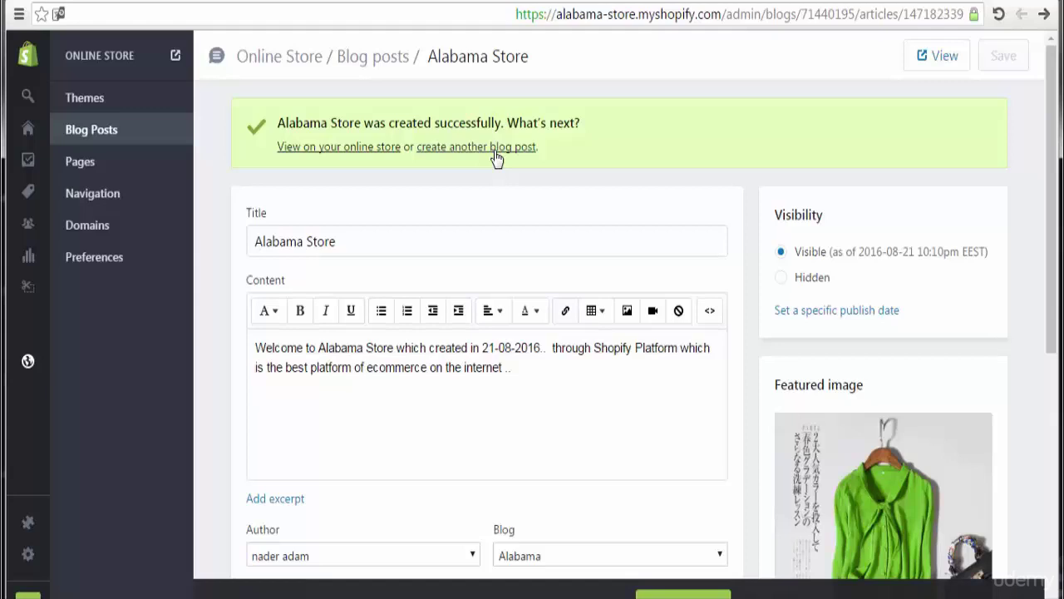
right_click(941, 67)
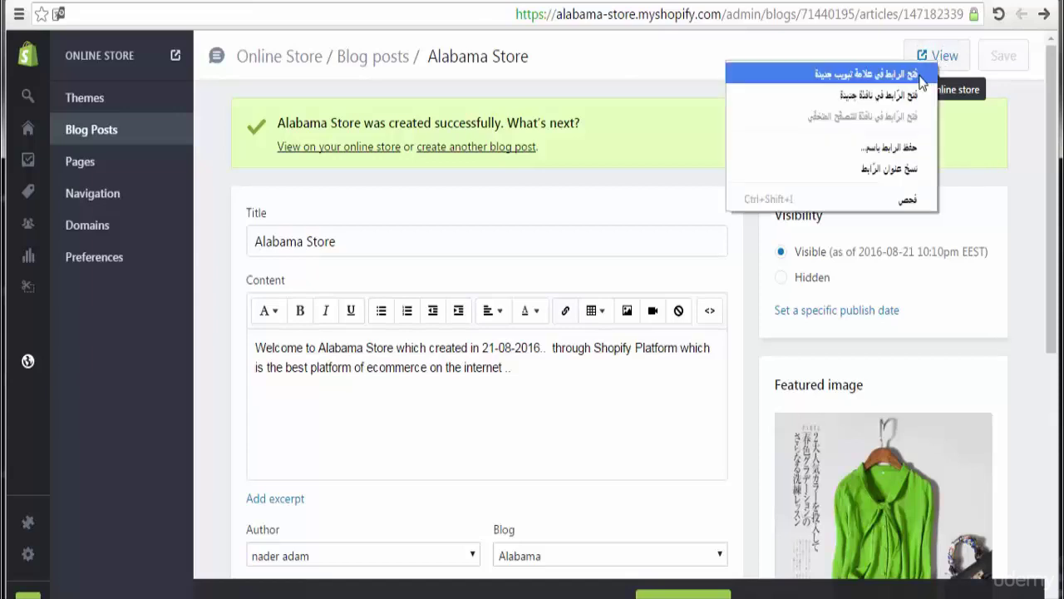
click(915, 70)
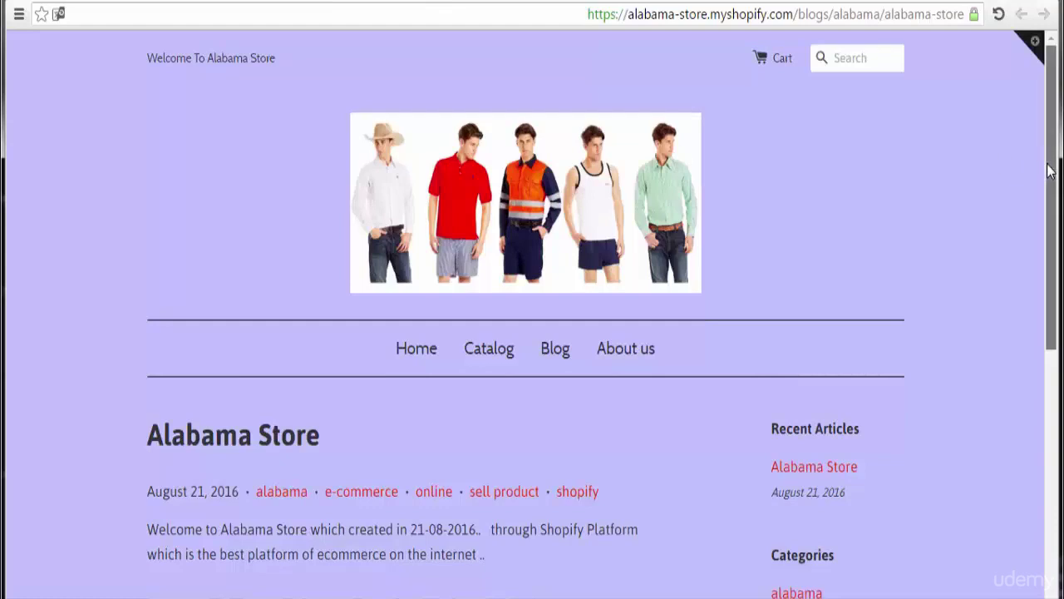
drag(1049, 171, 1062, 340)
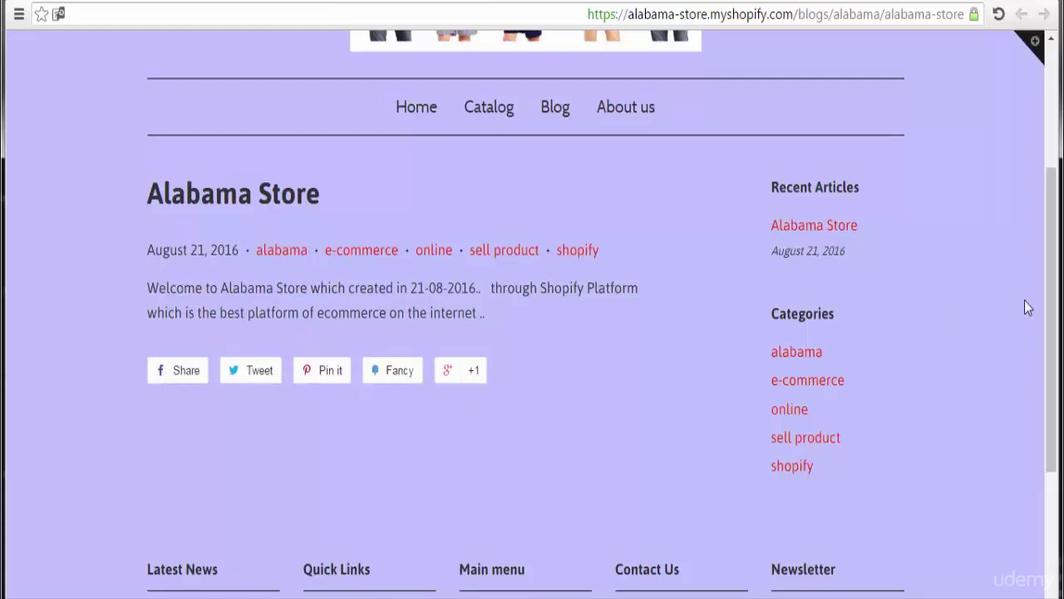
scroll(1052, 316, down, 2)
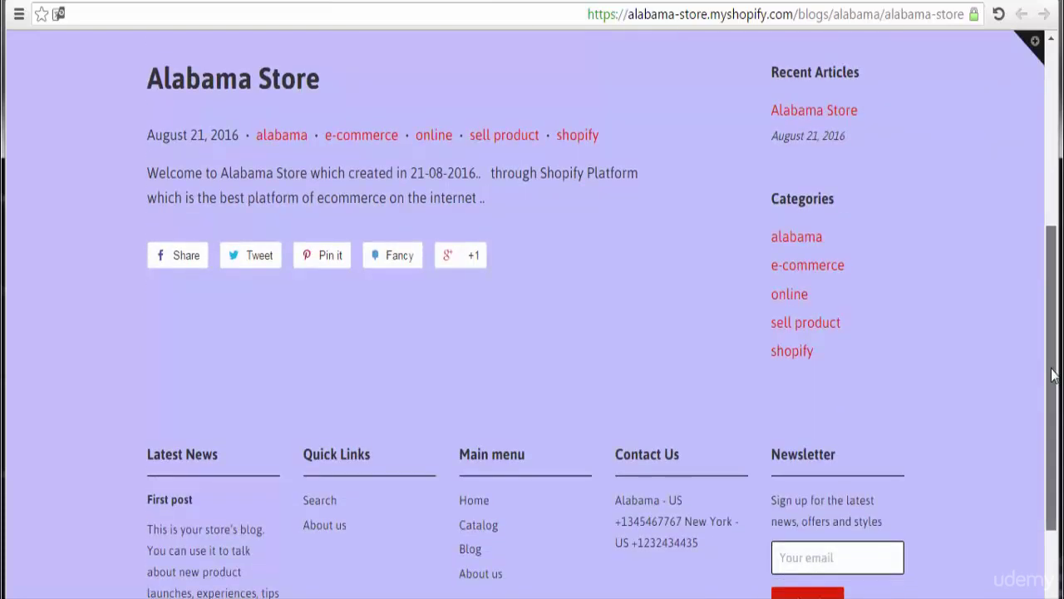
scroll(1051, 388, down, 1)
scroll(1054, 434, up, 5)
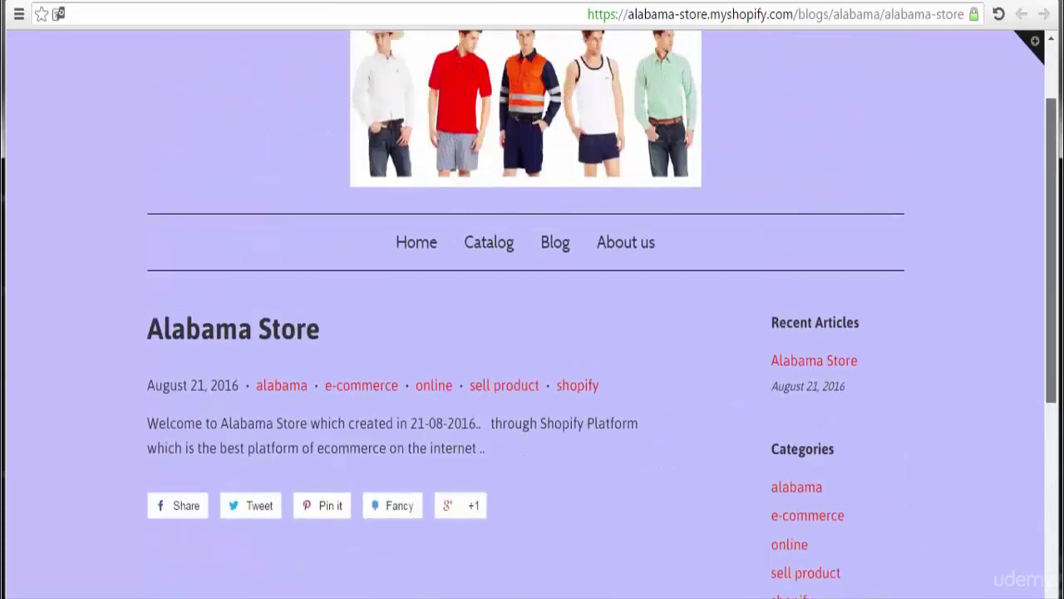
scroll(532, 316, up, 1)
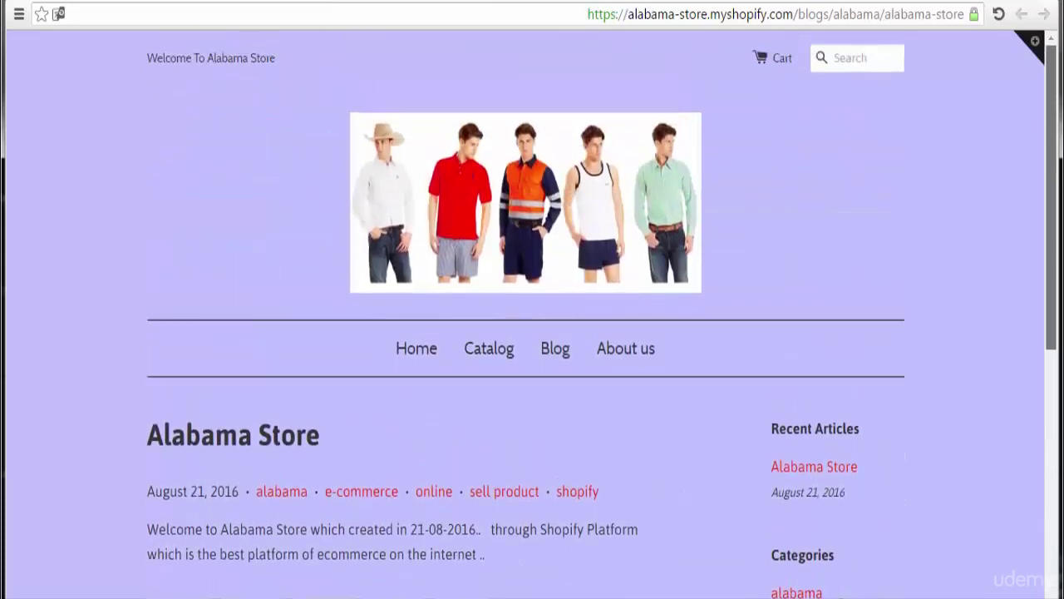
Review the published post's share options and category list on the online store, and return to the post's admin page.
scroll(1060, 258, down, 2)
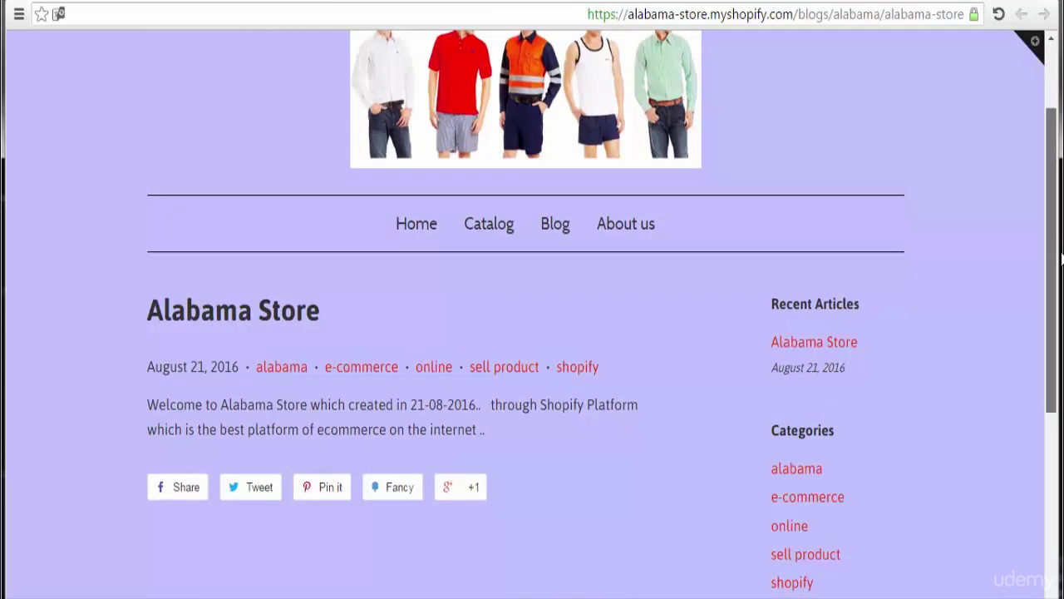
scroll(1060, 260, down, 1)
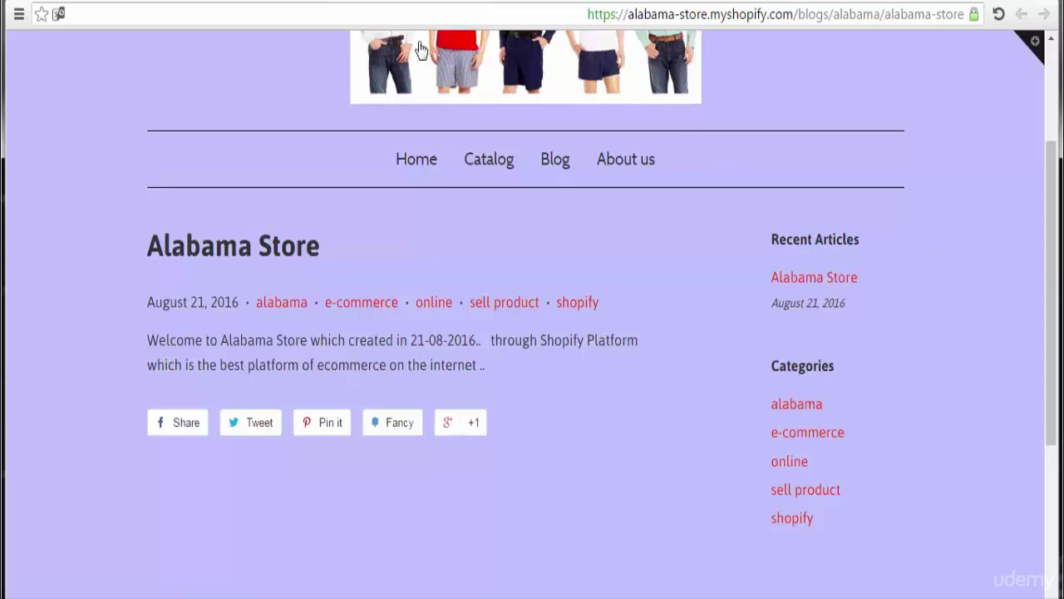
click(349, 2)
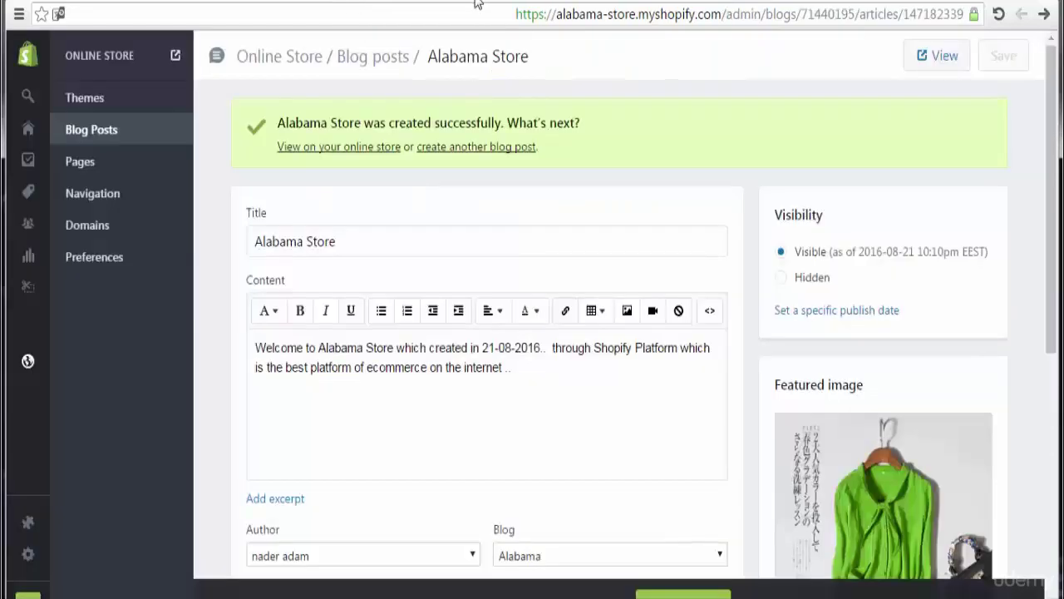
Check the list of blogs and their comment settings in blog management, and return to the overview of all blog posts.
drag(1054, 190, 1060, 127)
click(387, 65)
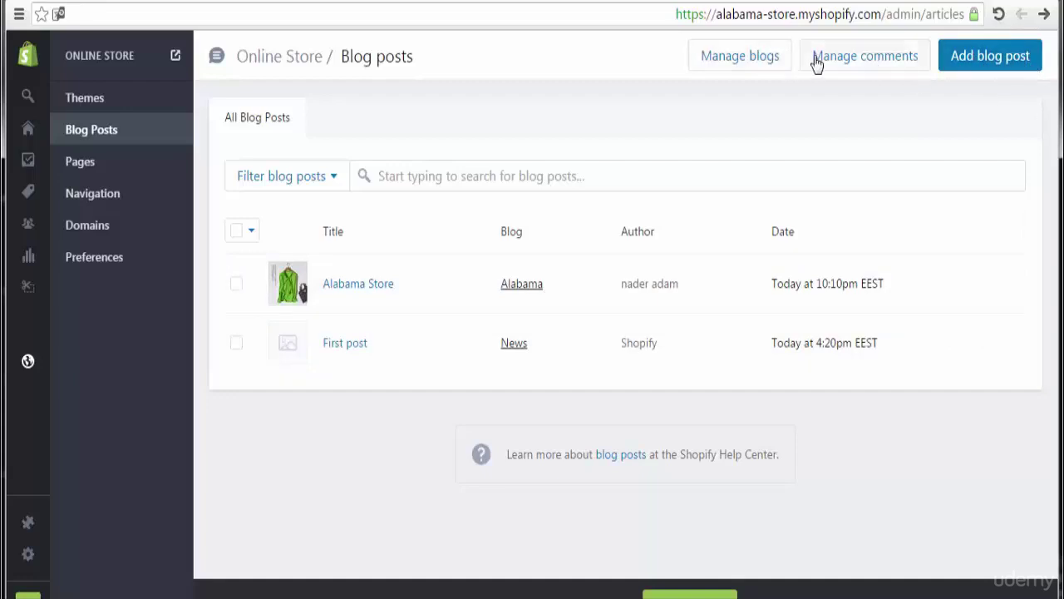
click(736, 63)
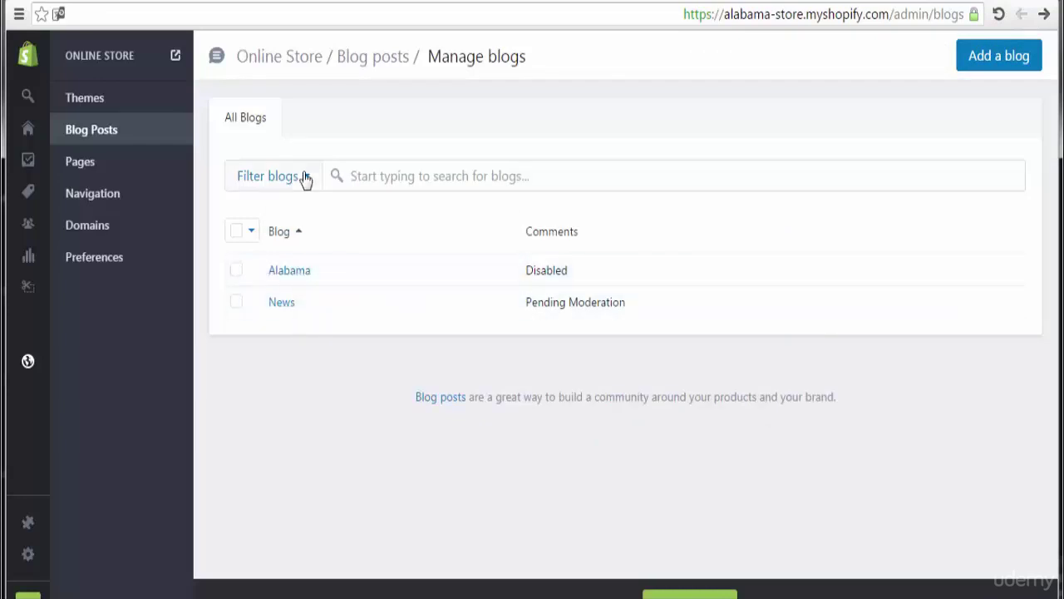
click(105, 140)
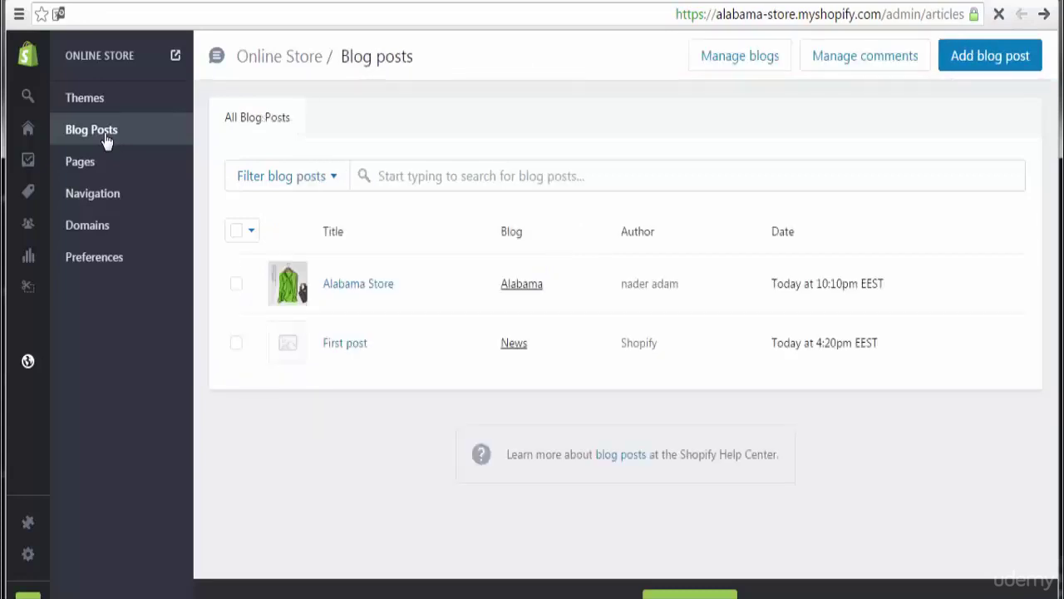